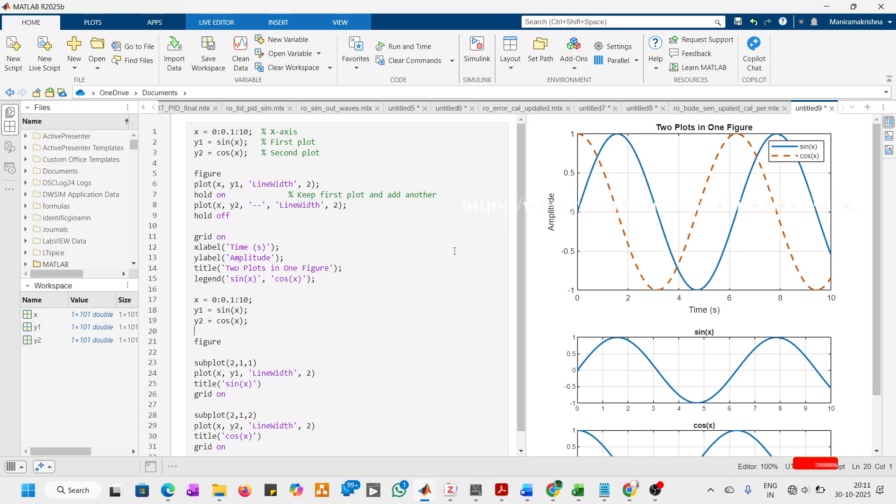
Step: Run the live script, and run the two-plot code in lines 1 to 15 alone to show it in a maximized figure window
{"action": "left_click", "coordinate": [427, 264]}
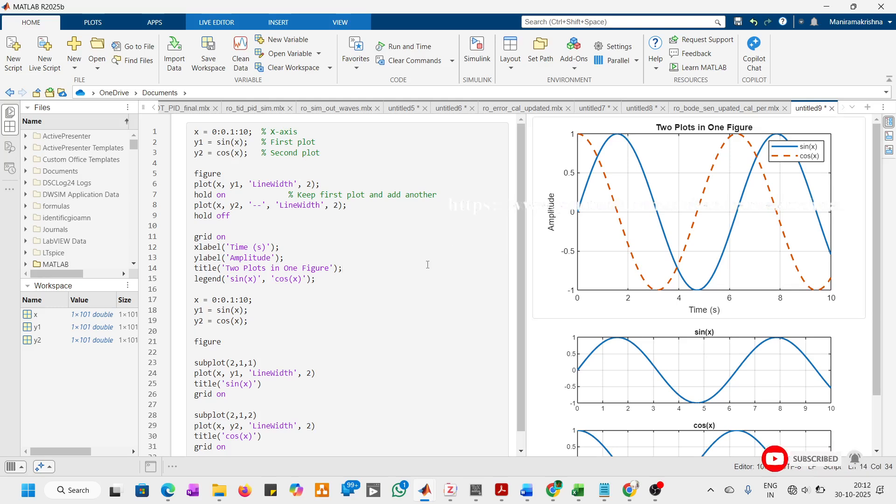
{"action": "key", "text": "F5"}
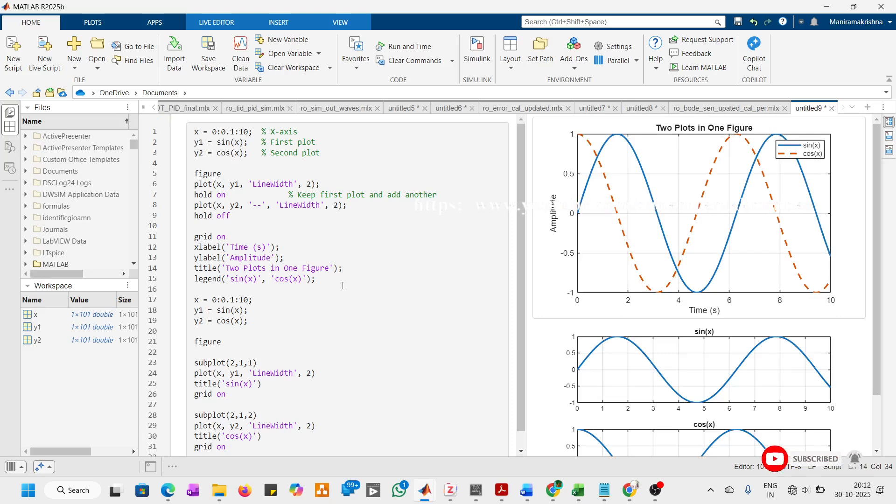
{"action": "left_click_drag", "start_coordinate": [323, 284], "coordinate": [194, 132]}
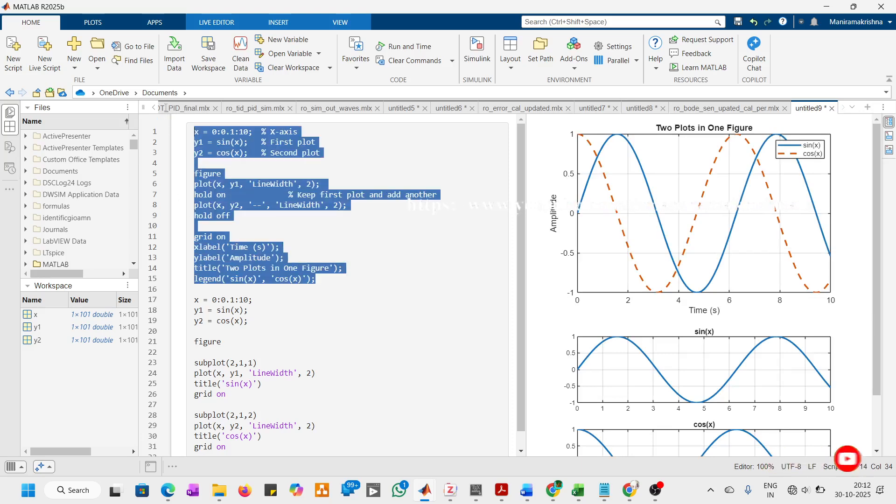
{"action": "right_click", "coordinate": [215, 137]}
{"action": "left_click", "coordinate": [227, 141]}
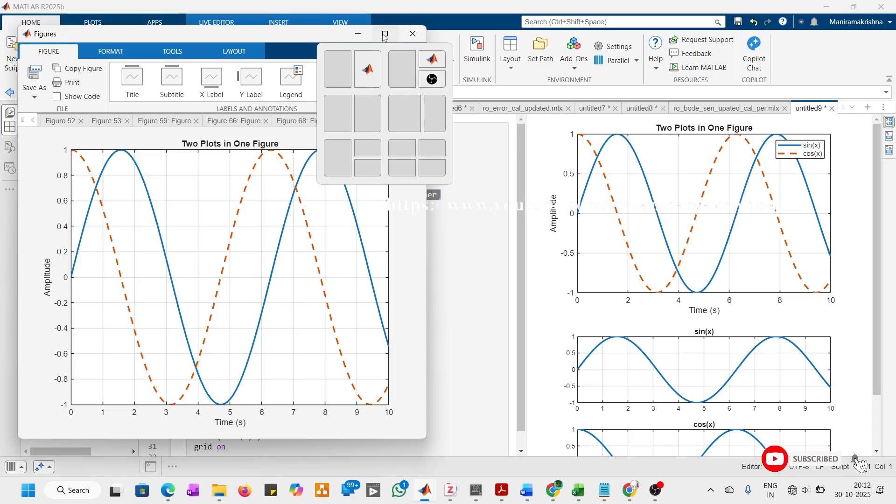
{"action": "left_click", "coordinate": [385, 34]}
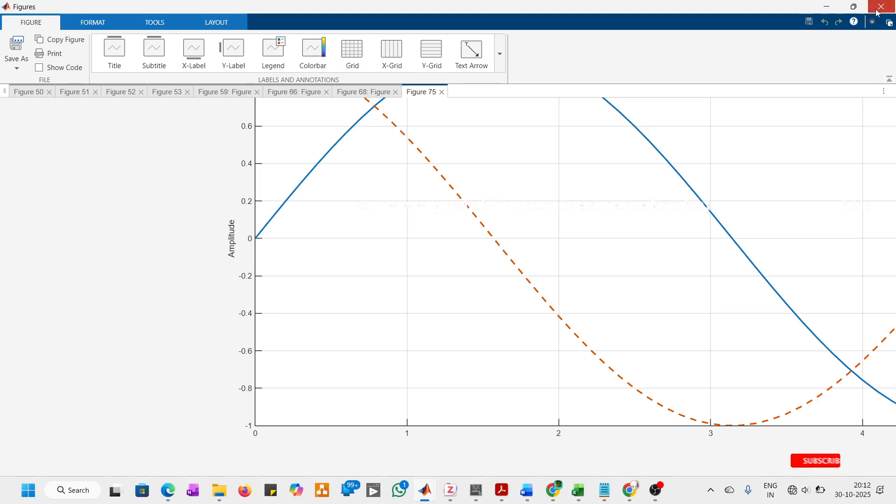
Step: Leave the figure window and look over the script's code and its sine and cosine output plots
{"action": "key", "text": "alt+Tab"}
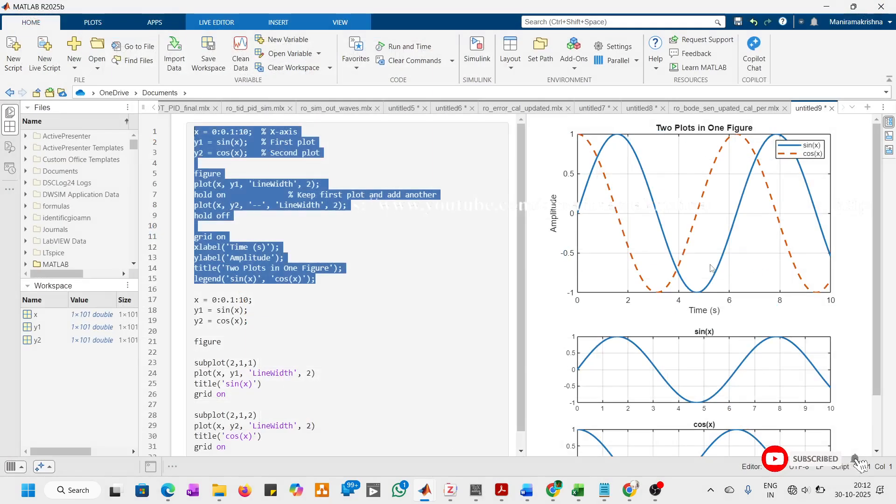
{"action": "left_click", "coordinate": [696, 242]}
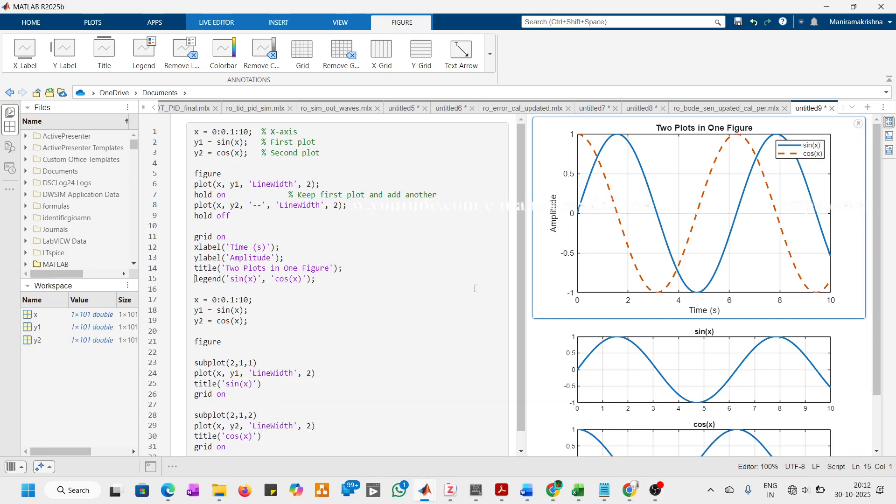
{"action": "scroll", "coordinate": [440, 308], "scroll_direction": "down", "scroll_amount": 1}
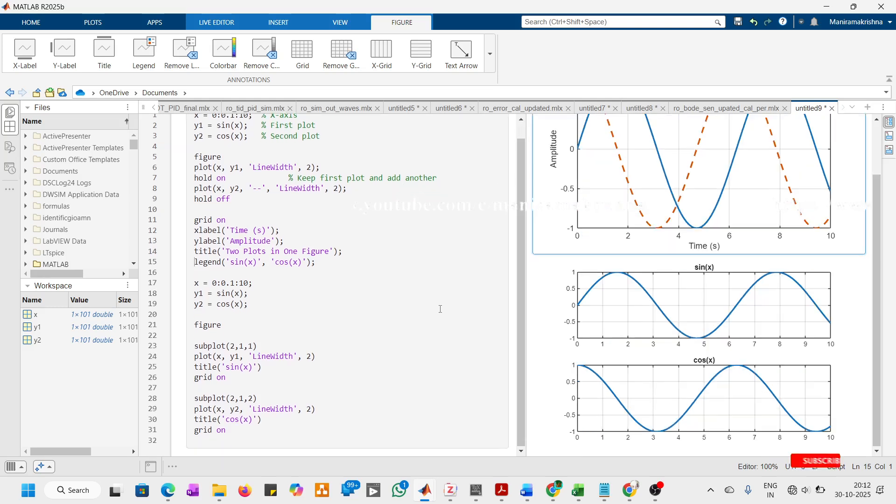
{"action": "scroll", "coordinate": [443, 306], "scroll_direction": "up", "scroll_amount": 1}
{"action": "left_click", "coordinate": [450, 303]}
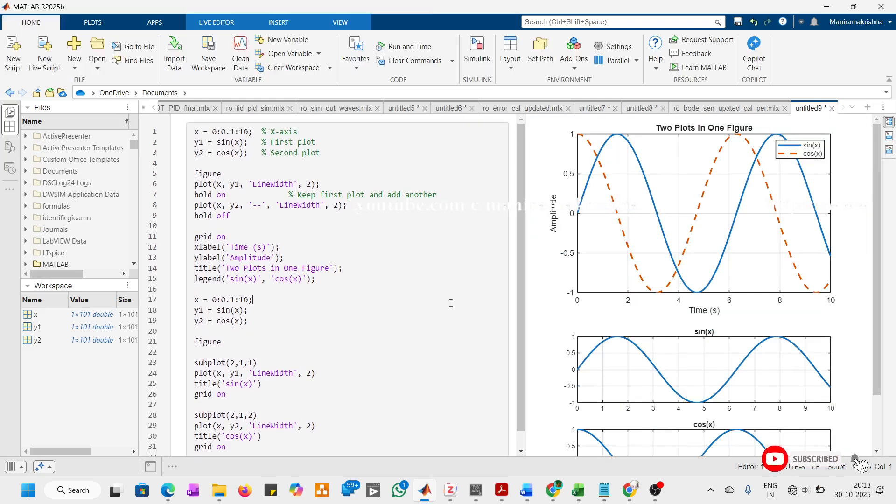
Step: Switch to the "Two Plots in One Figure" figure window and open its detailed export settings
{"action": "key", "text": "alt+Tab"}
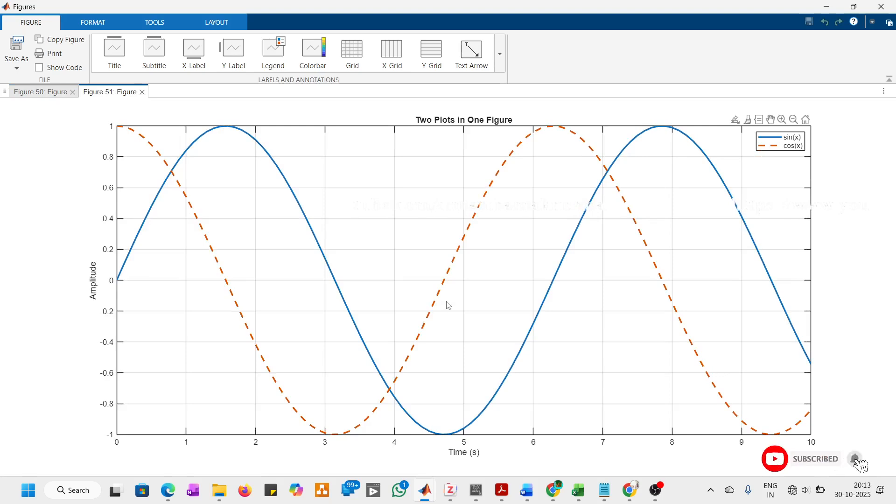
{"action": "mouse_move", "coordinate": [783, 124]}
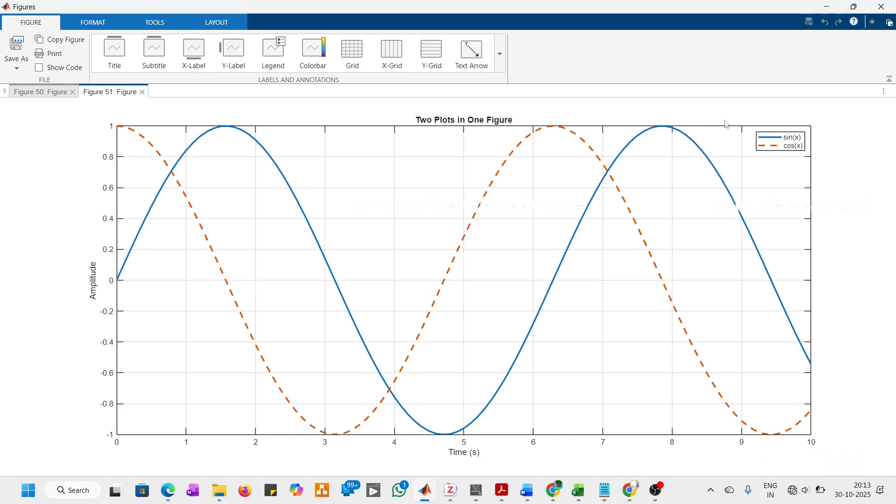
{"action": "mouse_move", "coordinate": [736, 123]}
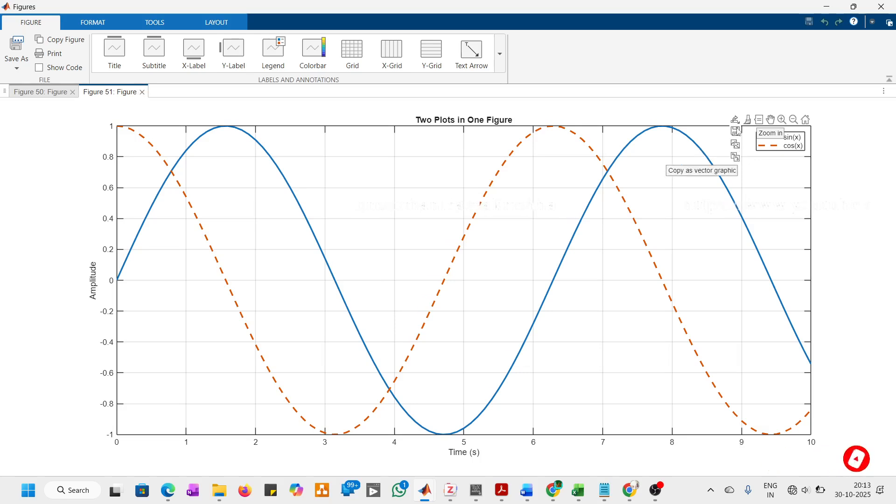
{"action": "left_click", "coordinate": [20, 67]}
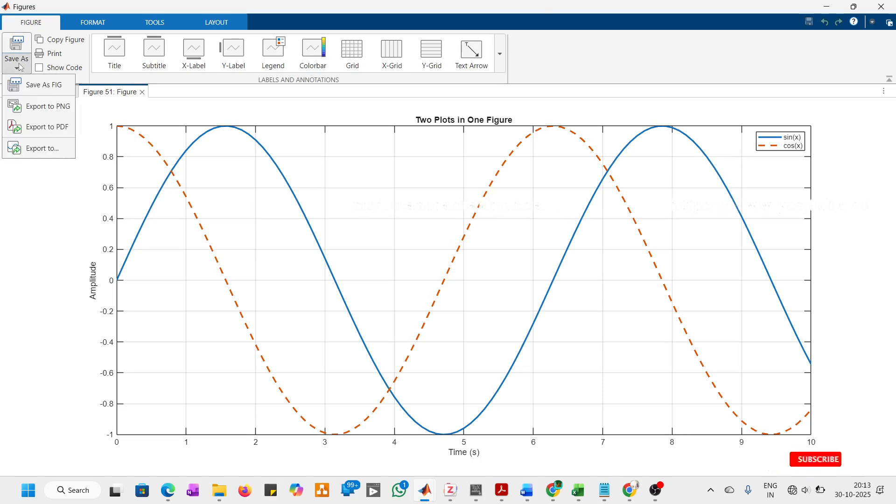
{"action": "left_click", "coordinate": [47, 149]}
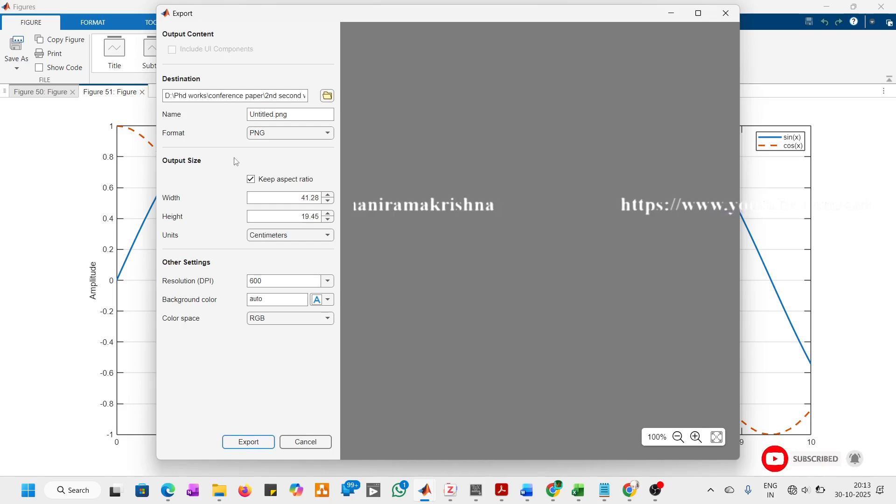
Step: Set the export format to PDF and look through the available size units and resolution values
{"action": "left_click", "coordinate": [329, 135]}
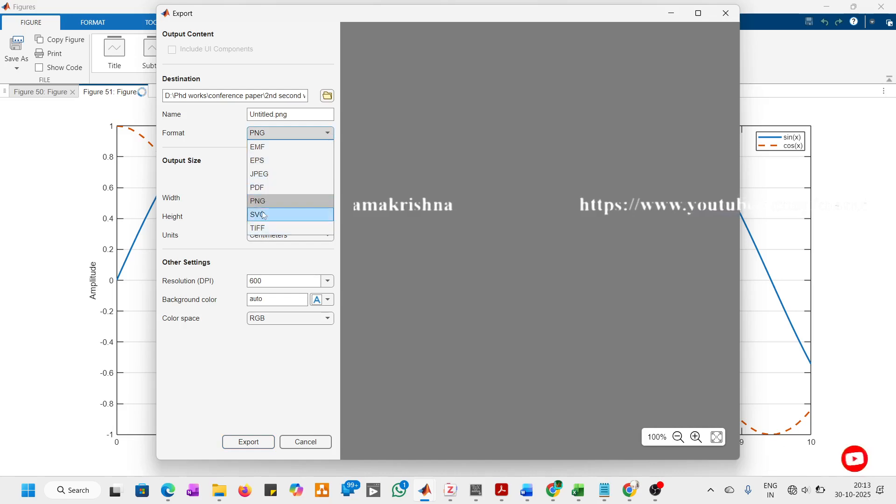
{"action": "left_click", "coordinate": [278, 188]}
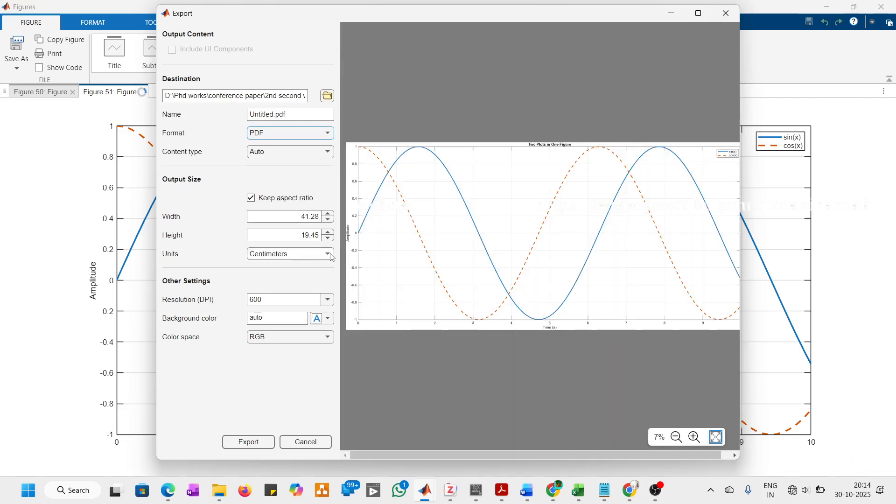
{"action": "left_click", "coordinate": [326, 254]}
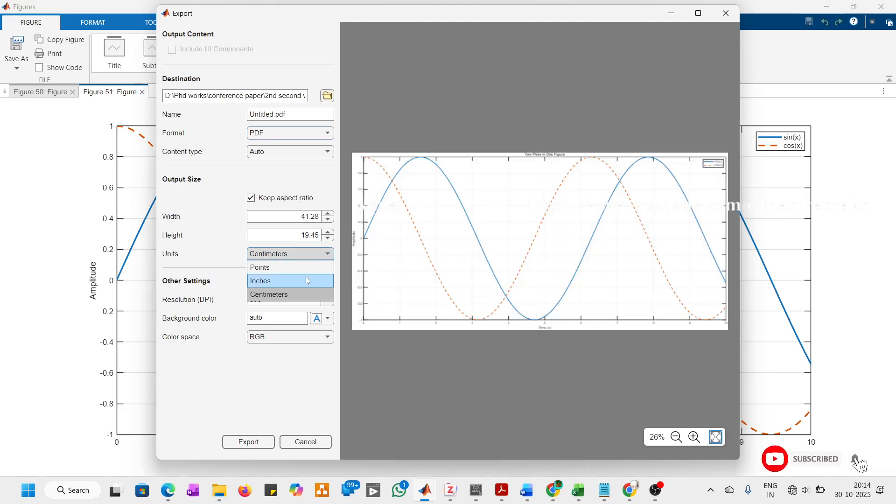
{"action": "left_click", "coordinate": [321, 188]}
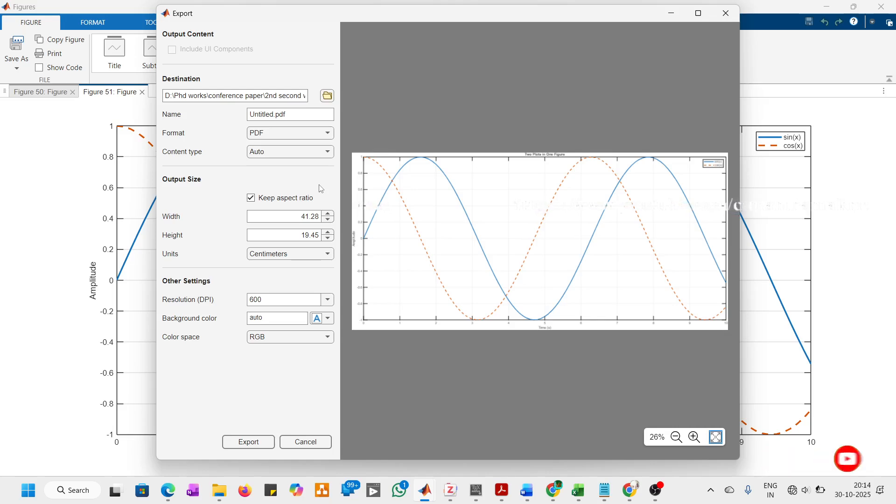
{"action": "left_click", "coordinate": [330, 300]}
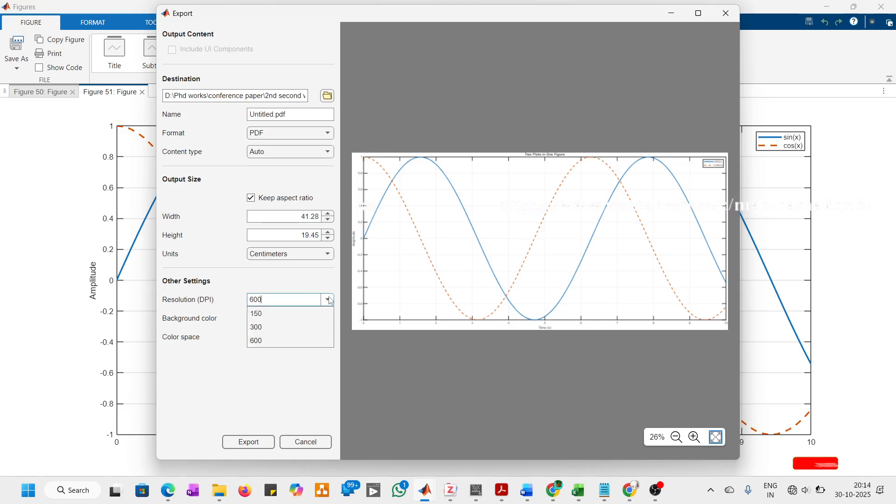
{"action": "left_click", "coordinate": [293, 280]}
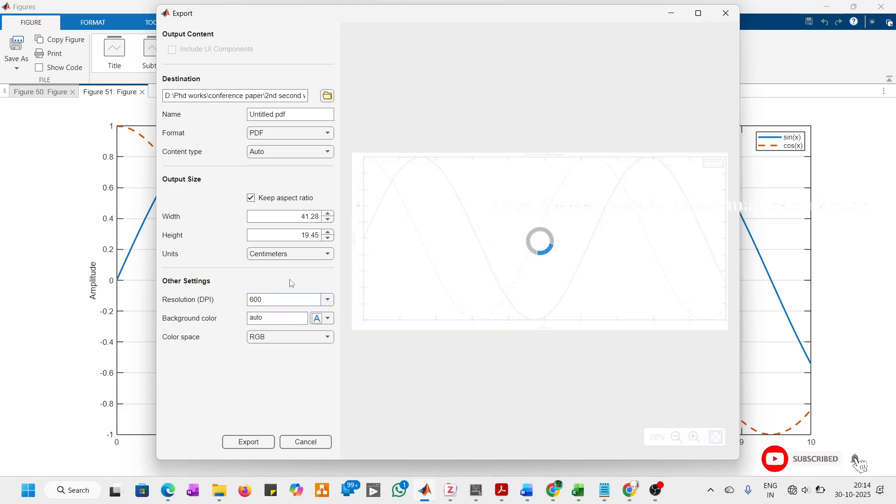
Step: Preview the export in the Gray color space and set the color space back to RGB
{"action": "left_click", "coordinate": [285, 338]}
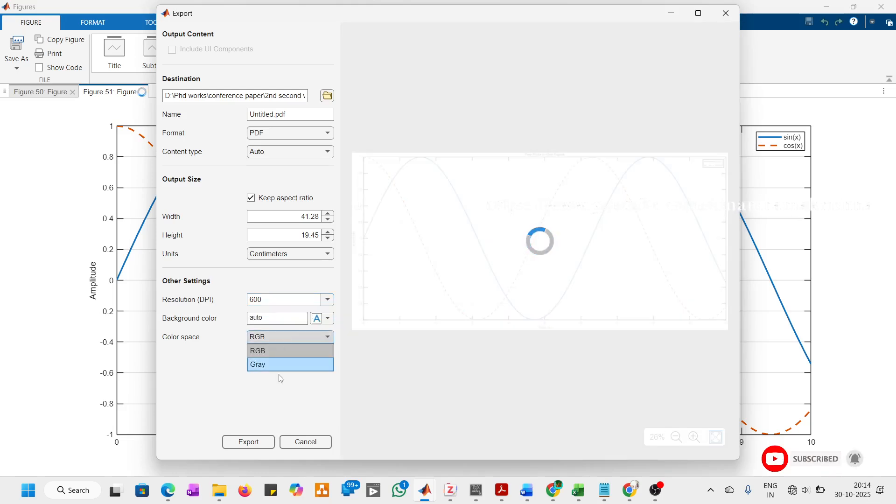
{"action": "left_click", "coordinate": [268, 360]}
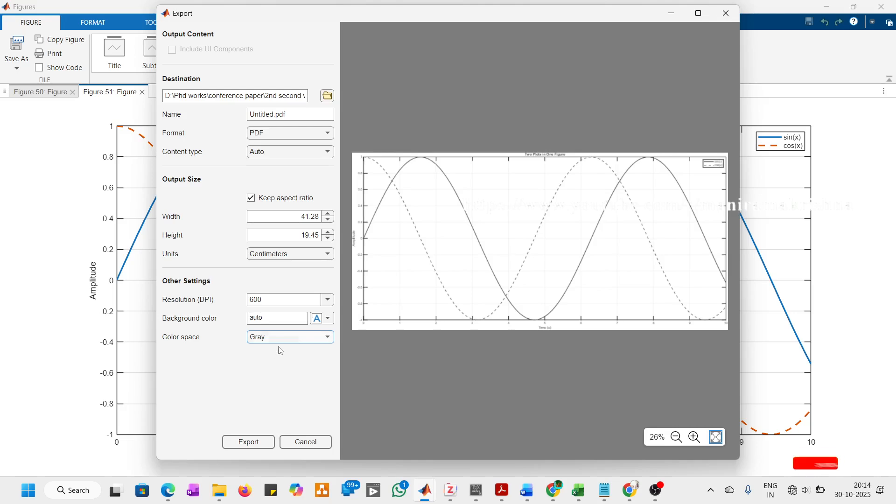
{"action": "left_click", "coordinate": [294, 337]}
{"action": "left_click", "coordinate": [300, 356]}
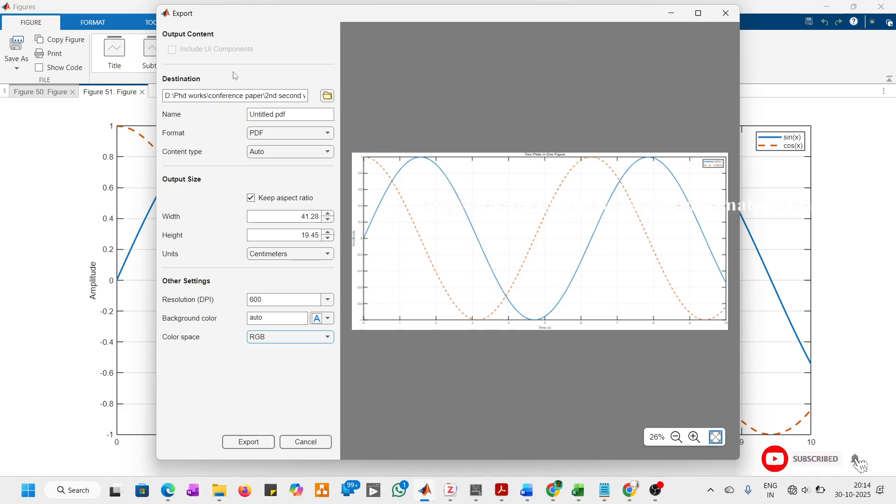
Step: Set the figure's export format to PNG
{"action": "left_click", "coordinate": [314, 136]}
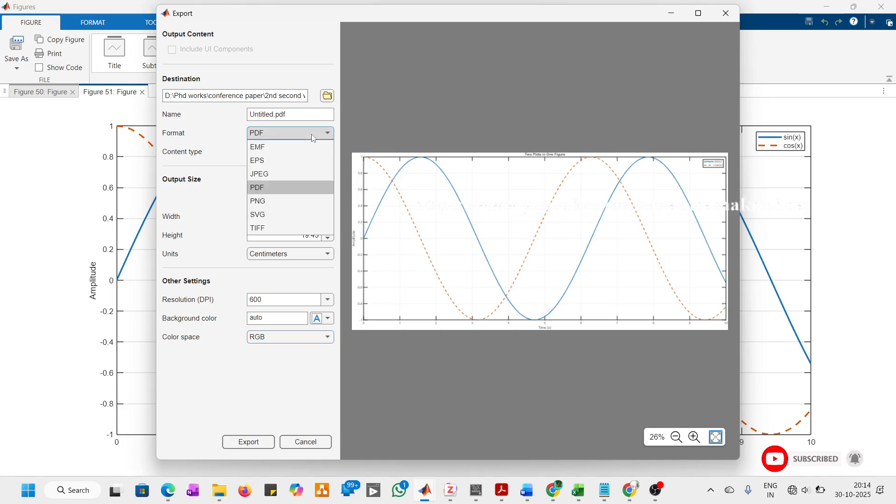
{"action": "left_click", "coordinate": [314, 139]}
{"action": "left_click", "coordinate": [313, 136]}
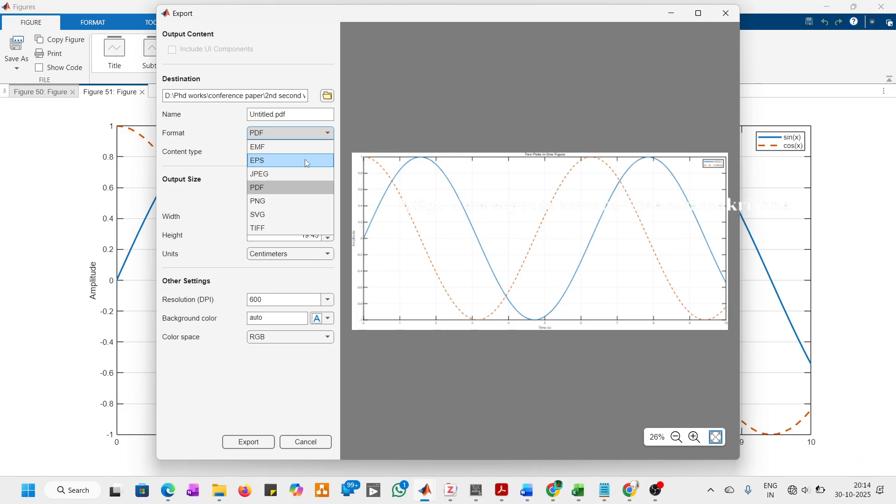
{"action": "left_click", "coordinate": [301, 201]}
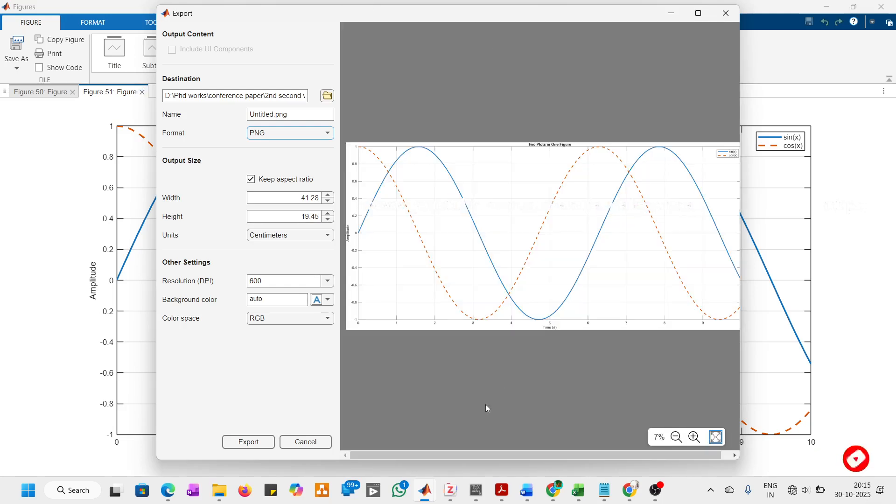
Step: Examine the sharpness of the sine and cosine curves in the PNG export preview at up to 100% magnification
{"action": "left_click", "coordinate": [694, 437]}
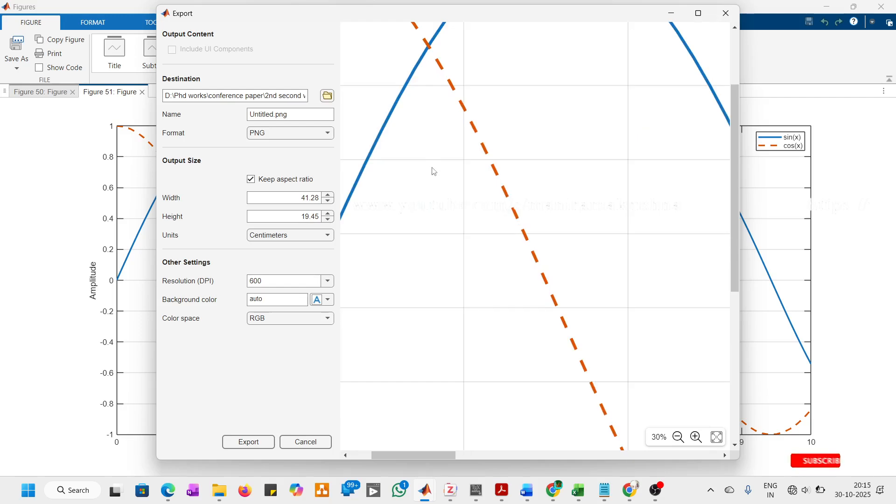
{"action": "scroll", "coordinate": [384, 83], "scroll_direction": "up", "scroll_amount": 3}
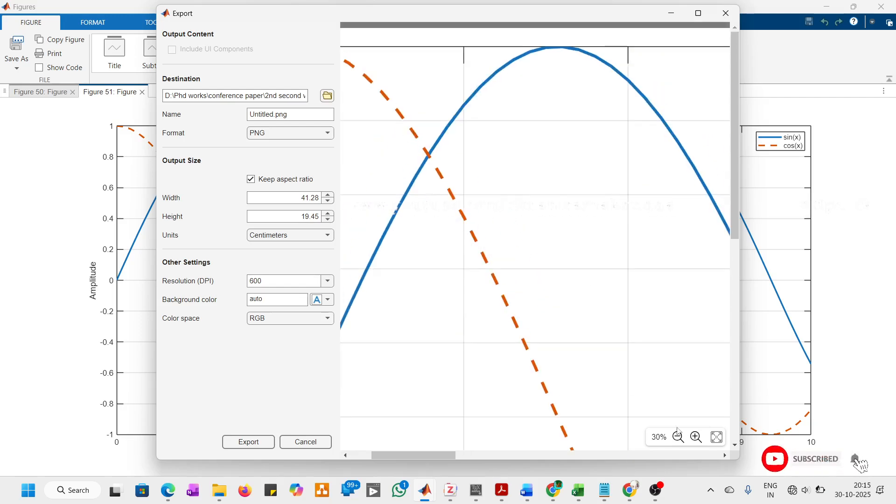
{"action": "left_click", "coordinate": [695, 438]}
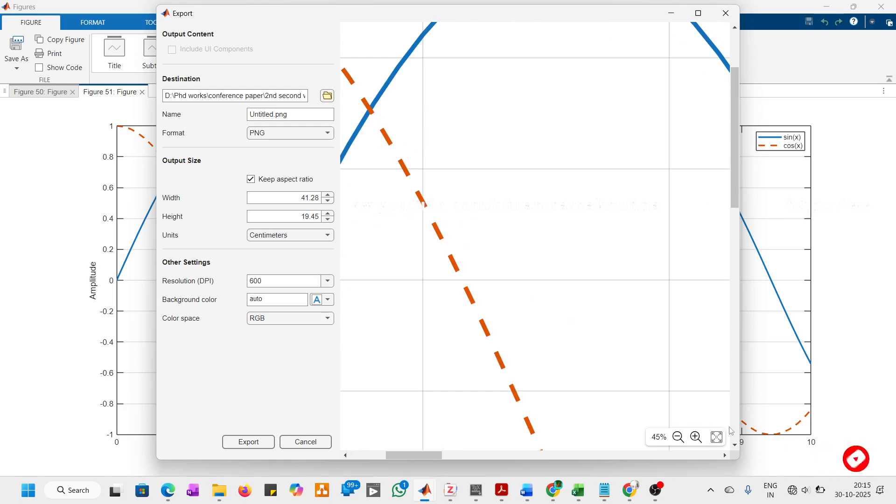
{"action": "left_click", "coordinate": [696, 438]}
{"action": "left_click", "coordinate": [697, 437]}
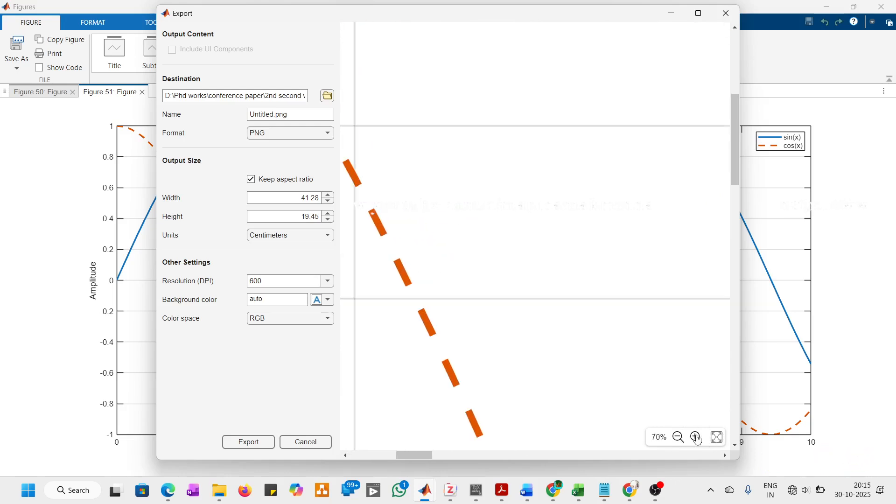
{"action": "left_click", "coordinate": [696, 437]}
{"action": "left_click", "coordinate": [696, 438]}
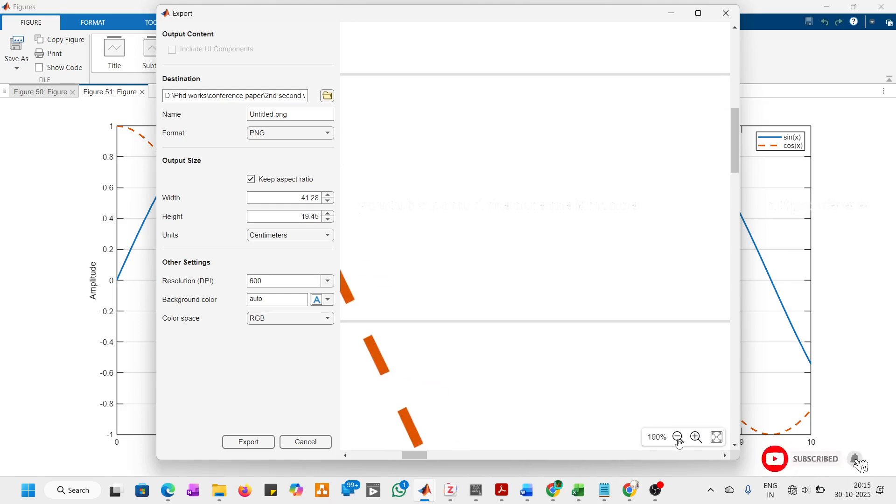
{"action": "left_click", "coordinate": [677, 439]}
{"action": "left_click", "coordinate": [677, 439]}
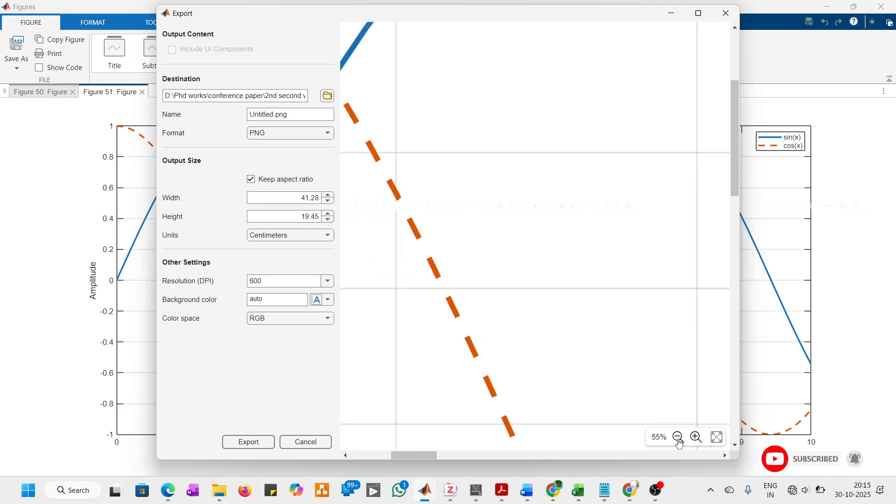
{"action": "left_click", "coordinate": [678, 439]}
{"action": "left_click", "coordinate": [678, 438]}
{"action": "left_click", "coordinate": [679, 440]}
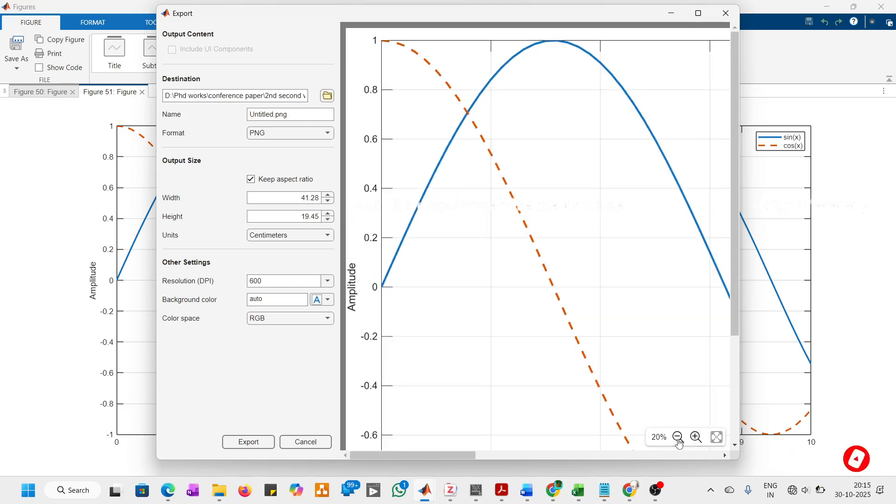
{"action": "left_click", "coordinate": [719, 438]}
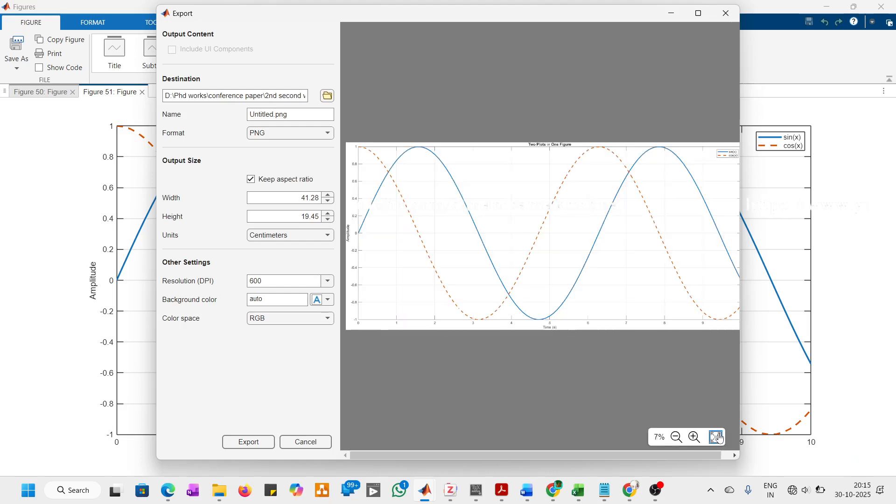
Step: Look through the available export formats, including SVG and TIFF, and leave the Export dialog without exporting
{"action": "left_click", "coordinate": [294, 133]}
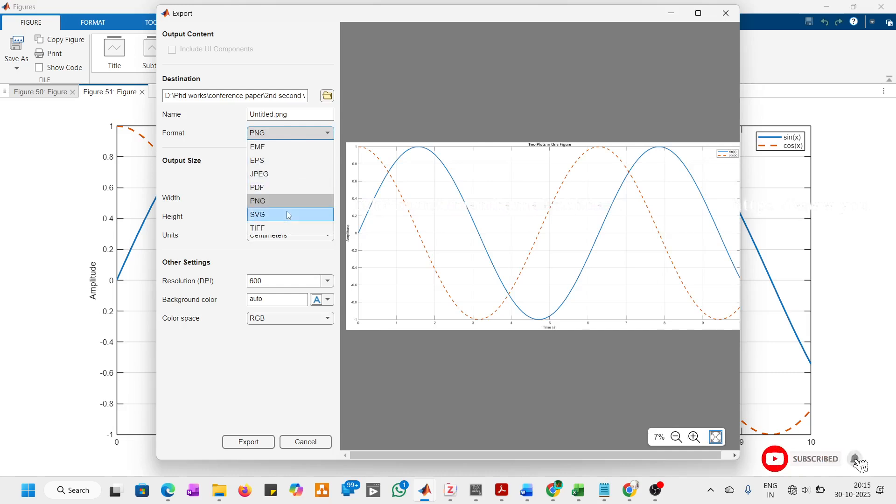
{"action": "left_click", "coordinate": [238, 141]}
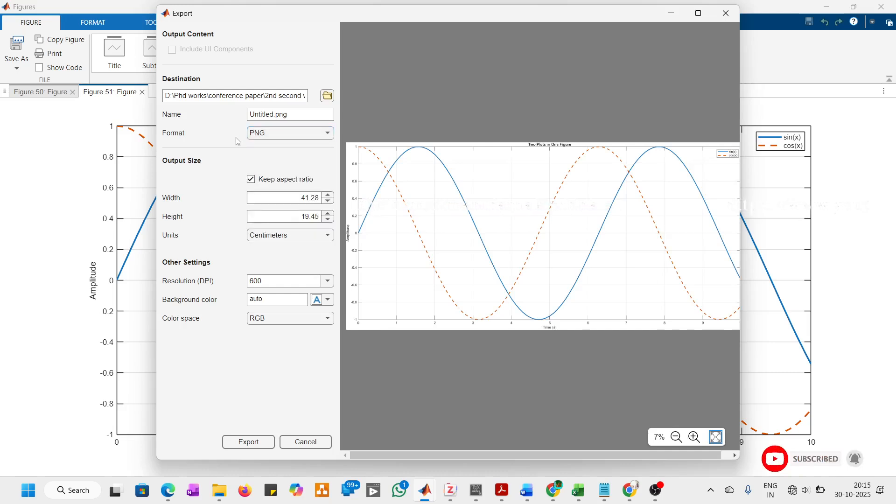
{"action": "left_click", "coordinate": [328, 445]}
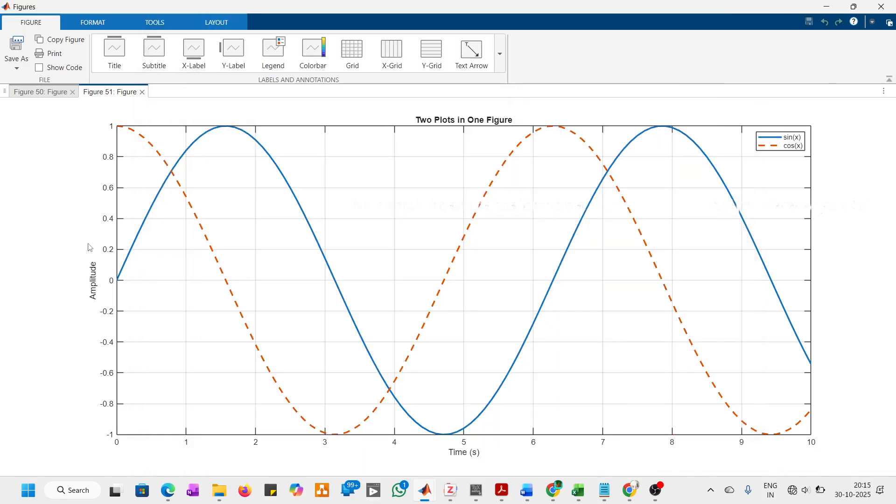
Step: Enable plot editing for the figure and show the full properties of the axes in the Property Inspector
{"action": "left_click", "coordinate": [96, 28]}
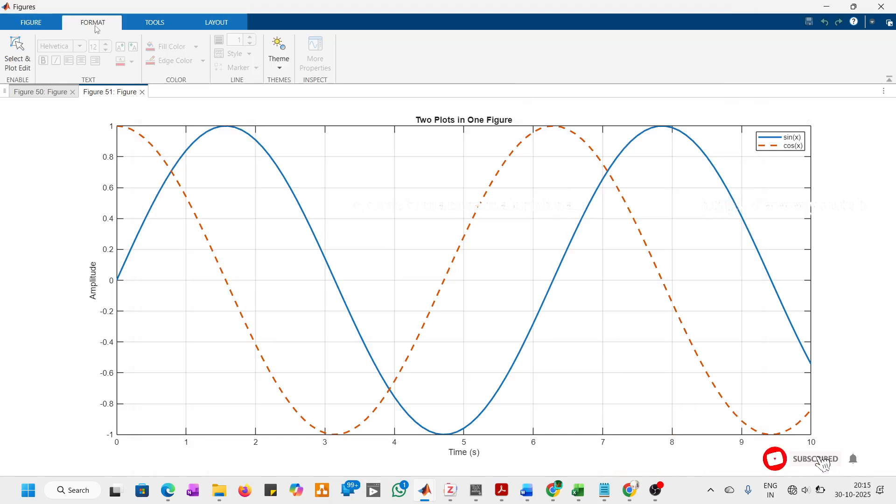
{"action": "left_click", "coordinate": [25, 61]}
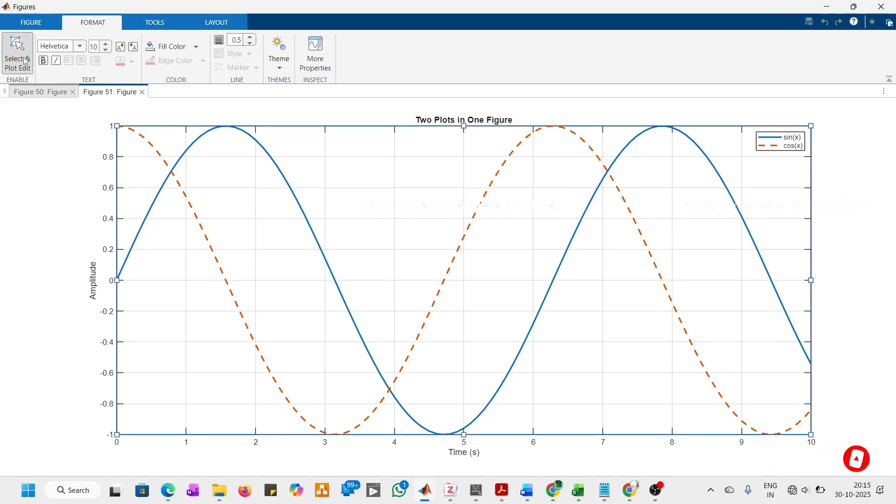
{"action": "left_click", "coordinate": [83, 48]}
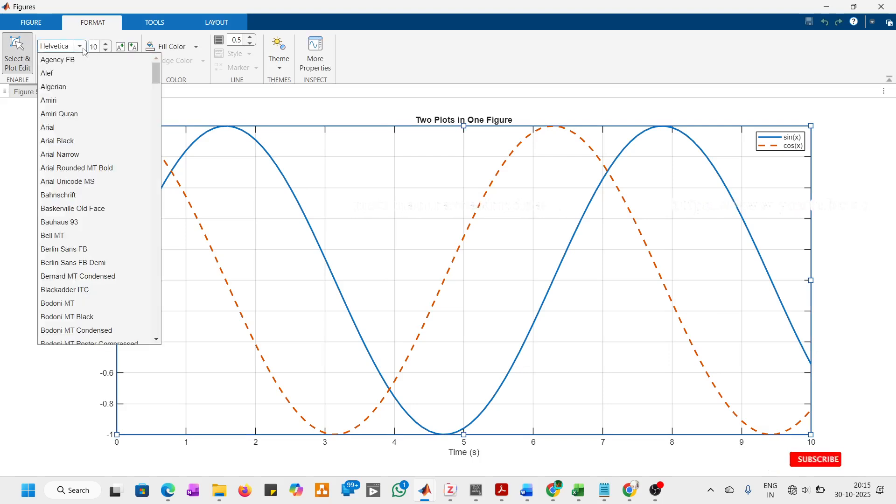
{"action": "left_click", "coordinate": [84, 51]}
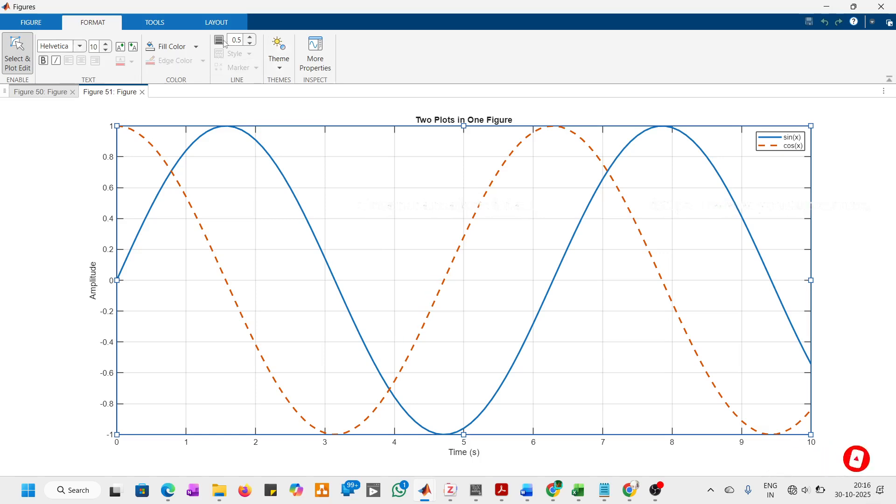
{"action": "left_click", "coordinate": [324, 65]}
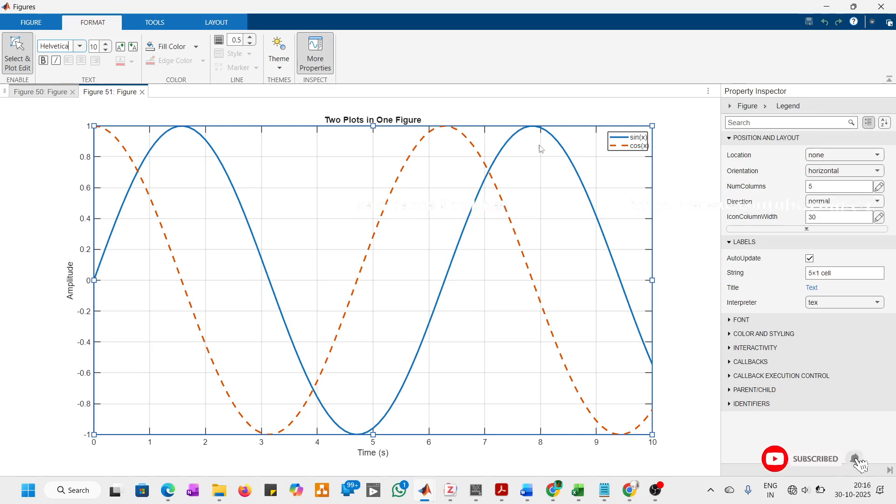
{"action": "left_click", "coordinate": [560, 190]}
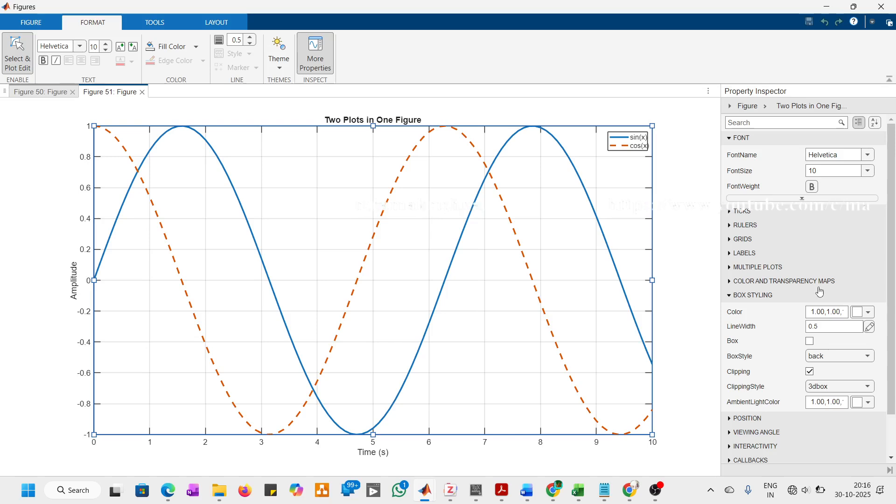
Step: Format the axes text as Times New Roman, size 14, with bold weight and italic angle
{"action": "left_click", "coordinate": [823, 198]}
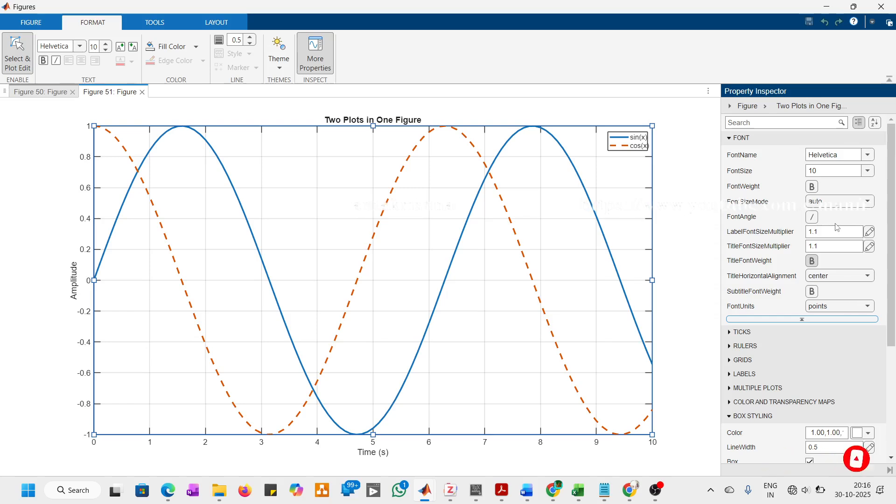
{"action": "left_click", "coordinate": [868, 156]}
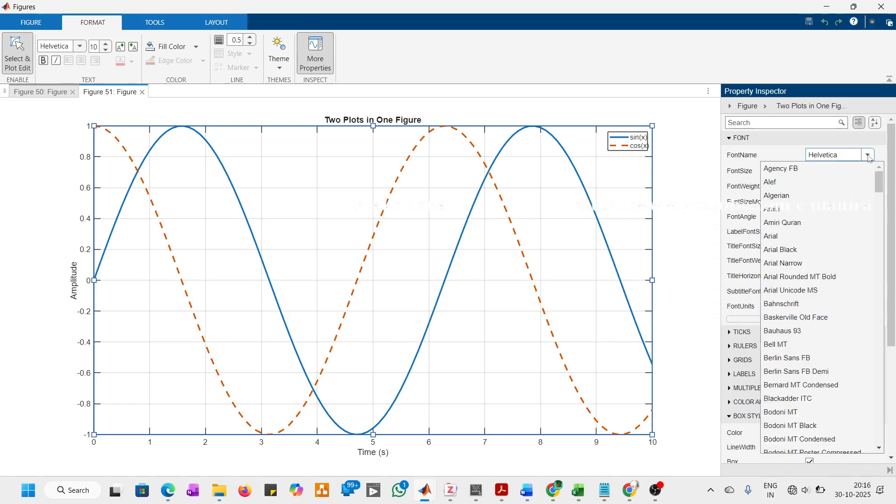
{"action": "double_click", "coordinate": [842, 155]}
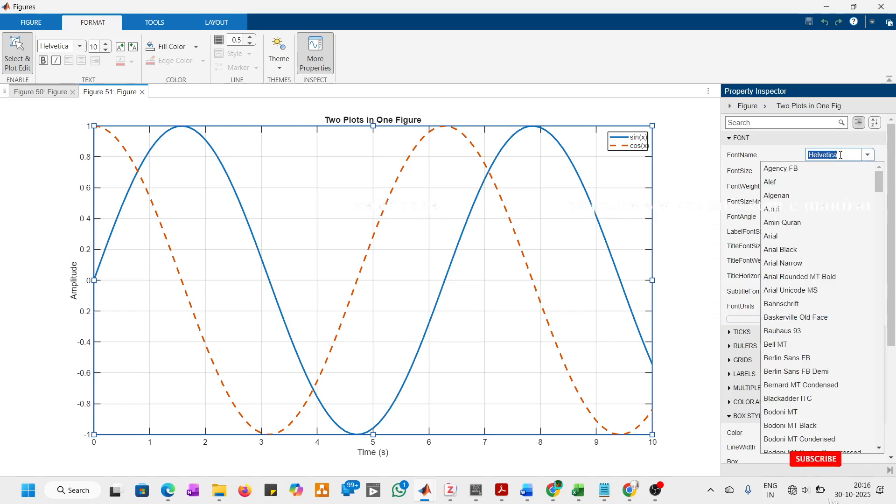
{"action": "type", "text": "tim"}
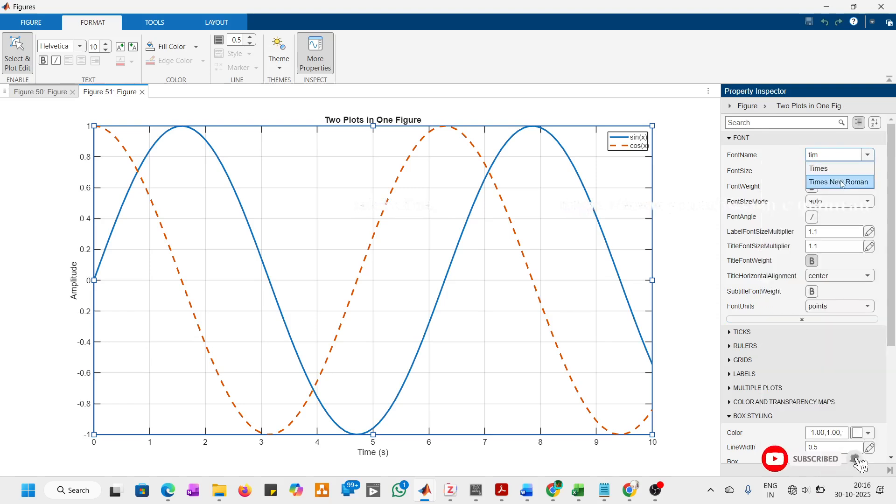
{"action": "left_click", "coordinate": [818, 179]}
{"action": "left_click", "coordinate": [868, 170]}
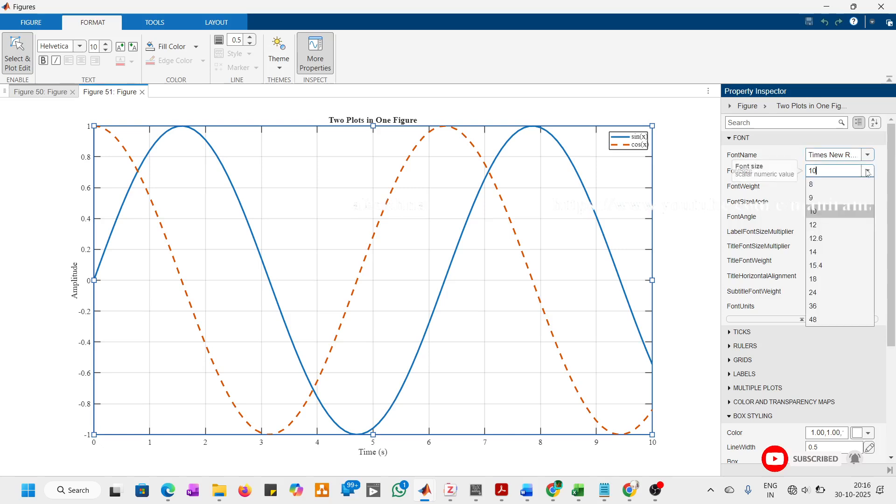
{"action": "left_click", "coordinate": [837, 256]}
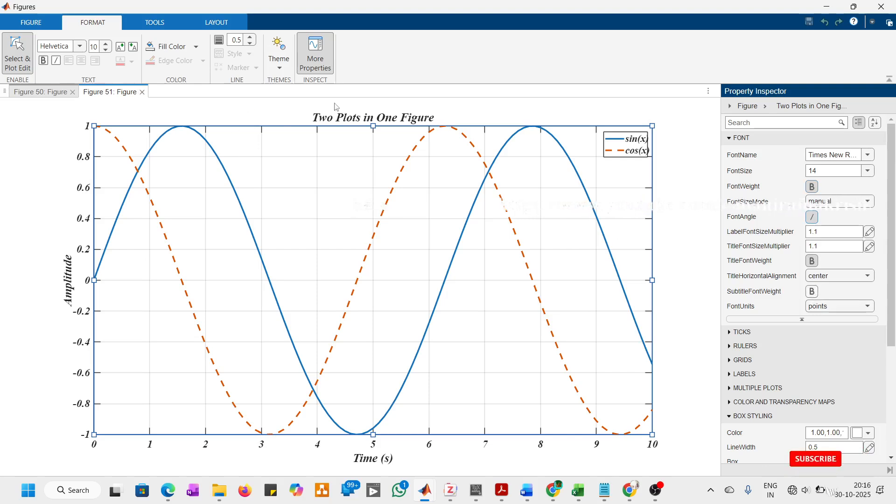
Step: Set the line width of the axes box to 2 in the box styling properties
{"action": "left_click", "coordinate": [798, 320]}
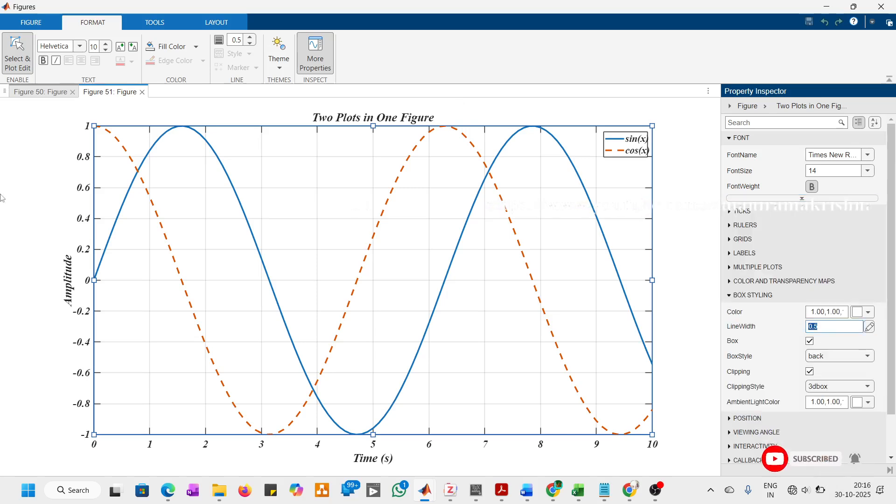
{"action": "type", "text": "2"}
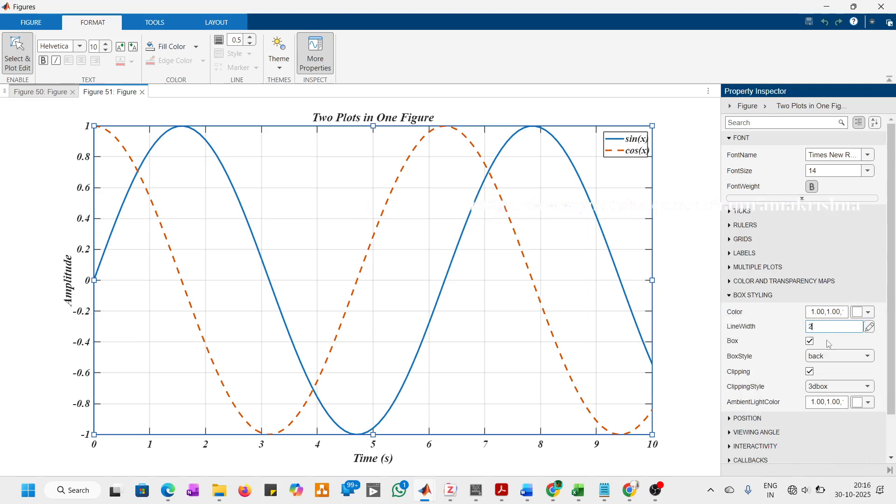
{"action": "key", "text": "Return"}
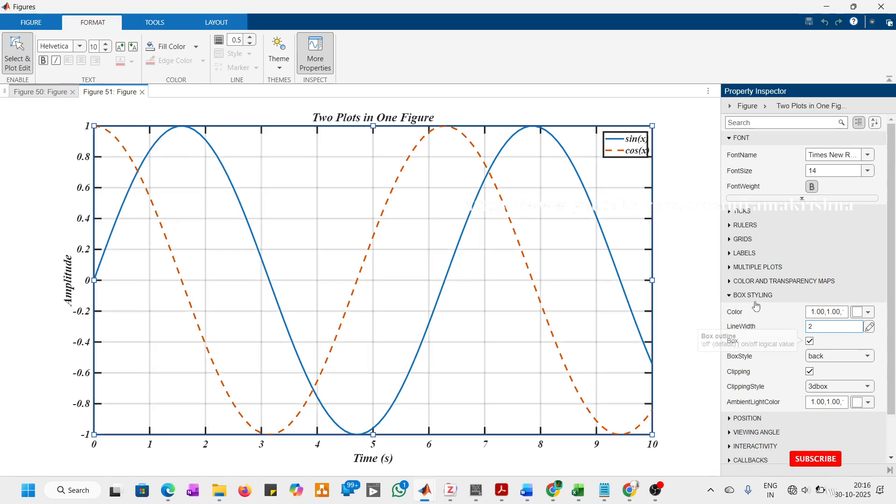
{"action": "left_click", "coordinate": [757, 299]}
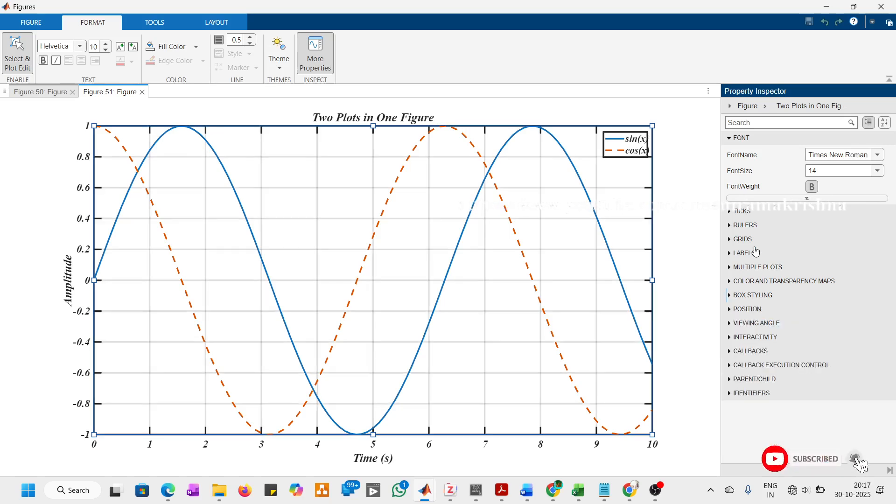
Step: View the axes' label properties and switch the X, Y and Z grid lines off and on again
{"action": "left_click", "coordinate": [756, 253]}
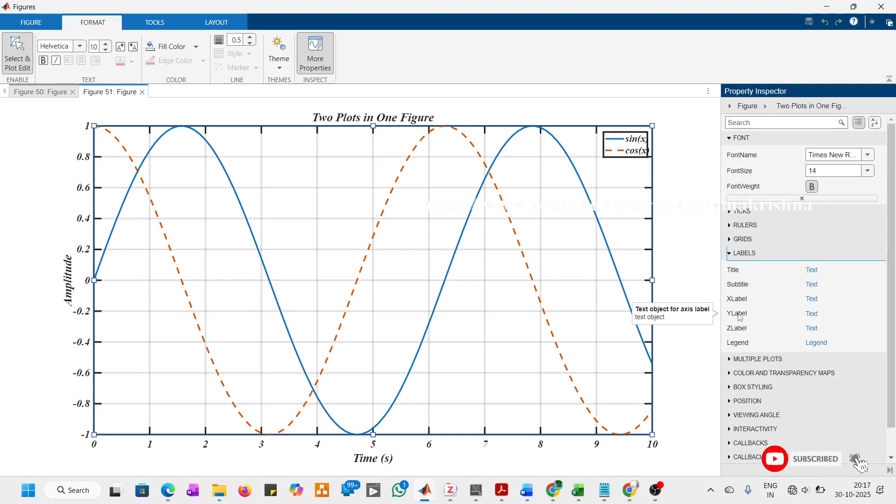
{"action": "left_click", "coordinate": [766, 255]}
{"action": "left_click", "coordinate": [766, 240]}
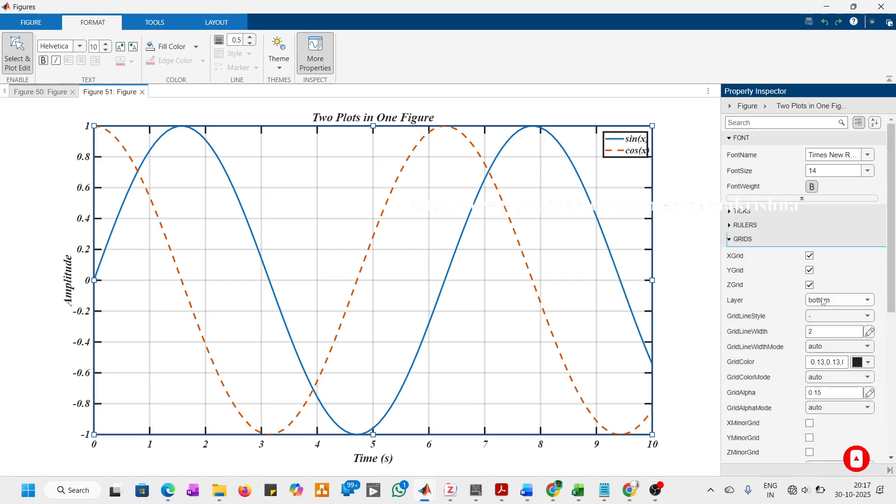
{"action": "left_click", "coordinate": [811, 256]}
{"action": "left_click", "coordinate": [810, 271]}
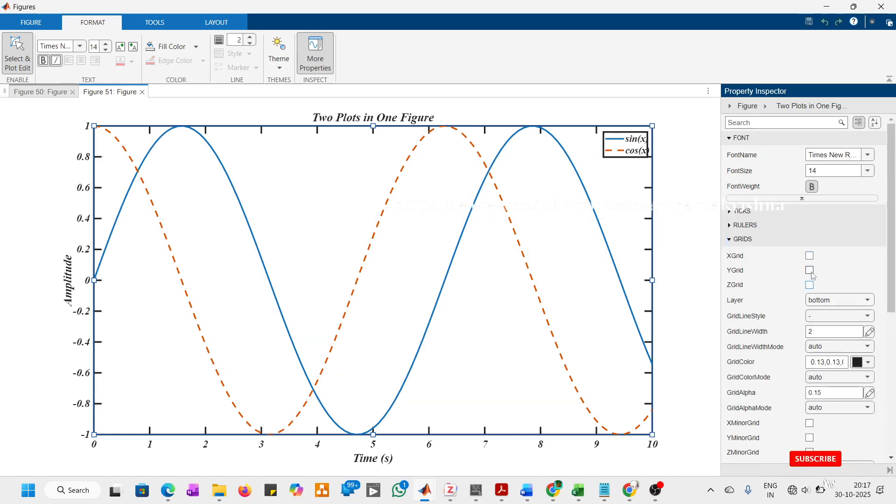
{"action": "left_click", "coordinate": [810, 271]}
{"action": "left_click", "coordinate": [811, 256]}
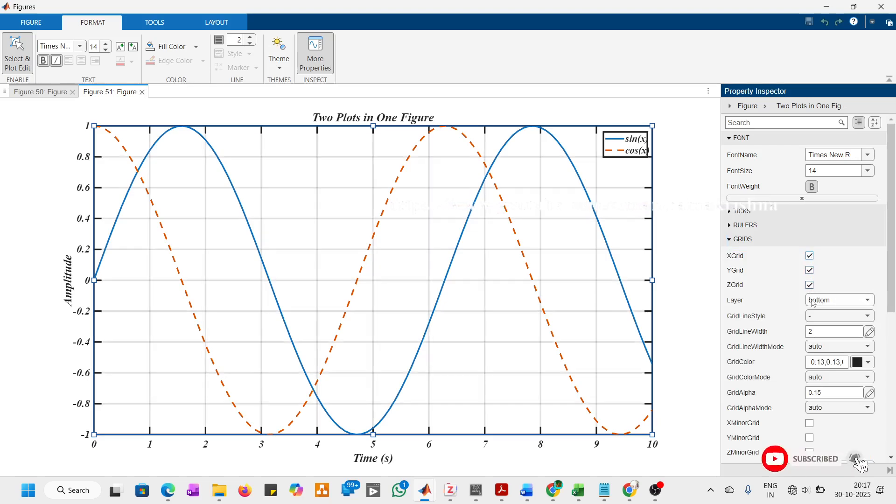
Step: Examine the axes' ruler, tick, position, and color and transparency map properties
{"action": "left_click", "coordinate": [755, 228]}
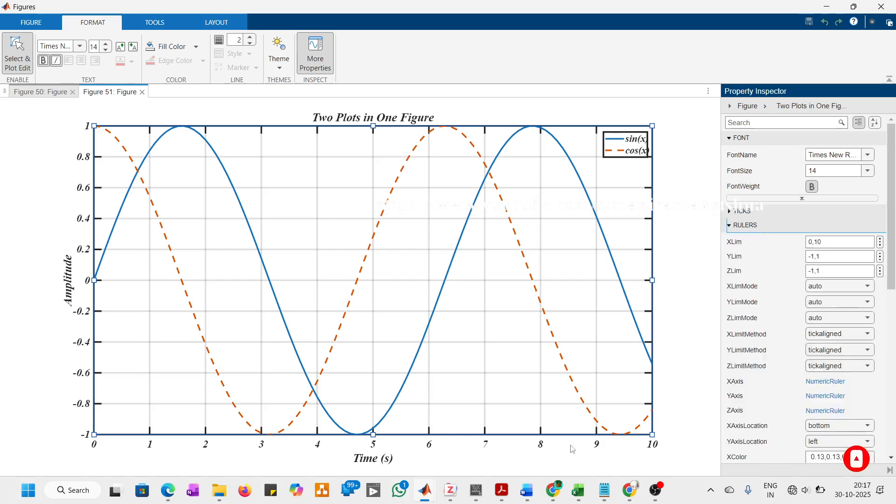
{"action": "left_click", "coordinate": [760, 212]}
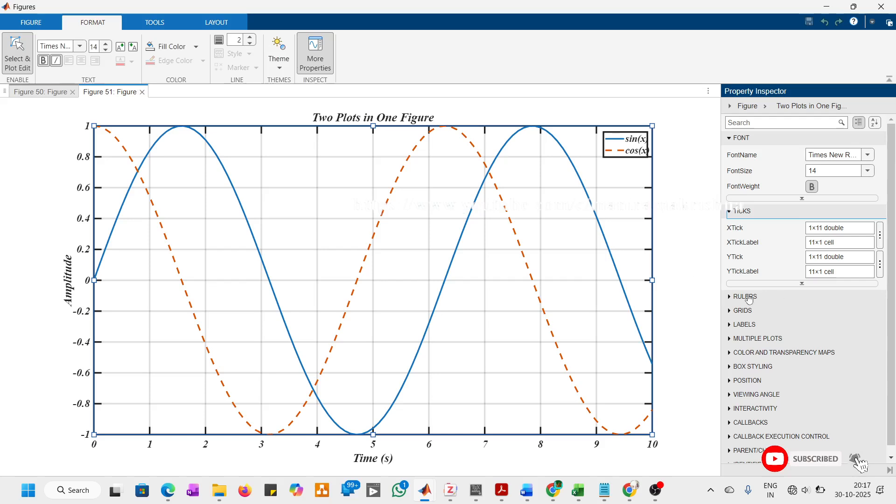
{"action": "left_click", "coordinate": [797, 284]}
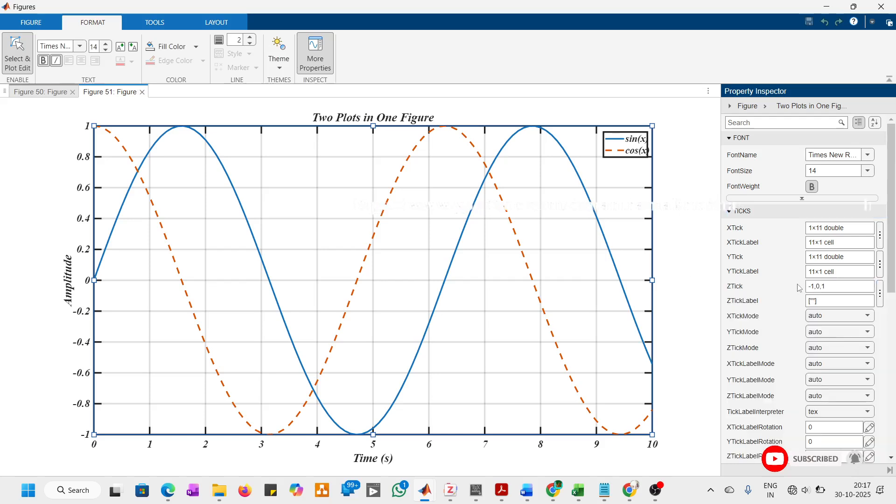
{"action": "left_click", "coordinate": [745, 211]}
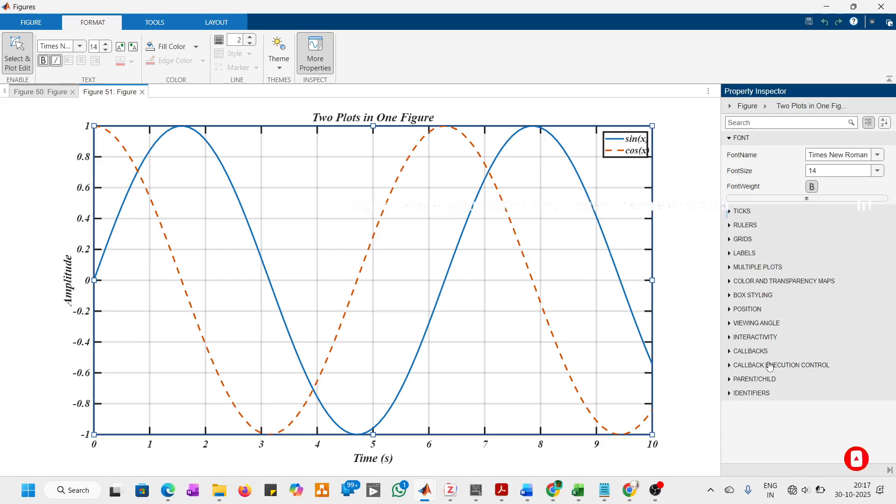
{"action": "left_click", "coordinate": [748, 309]}
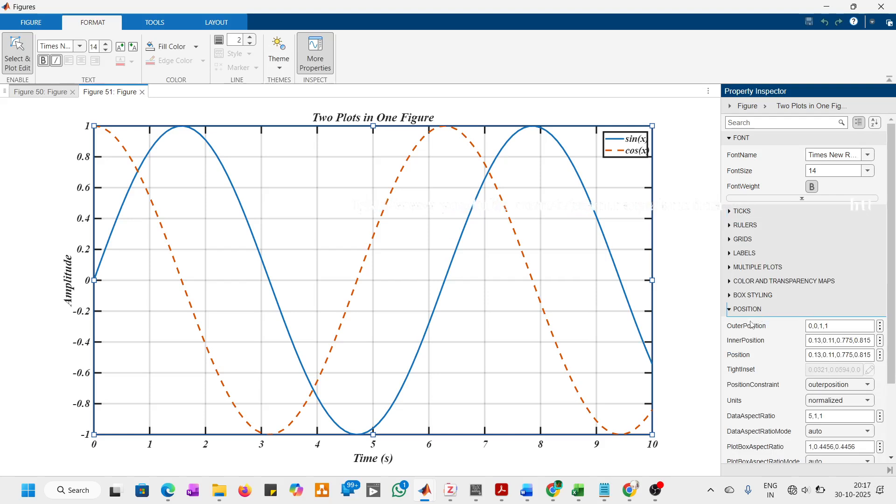
{"action": "scroll", "coordinate": [752, 325], "scroll_direction": "down", "scroll_amount": 3}
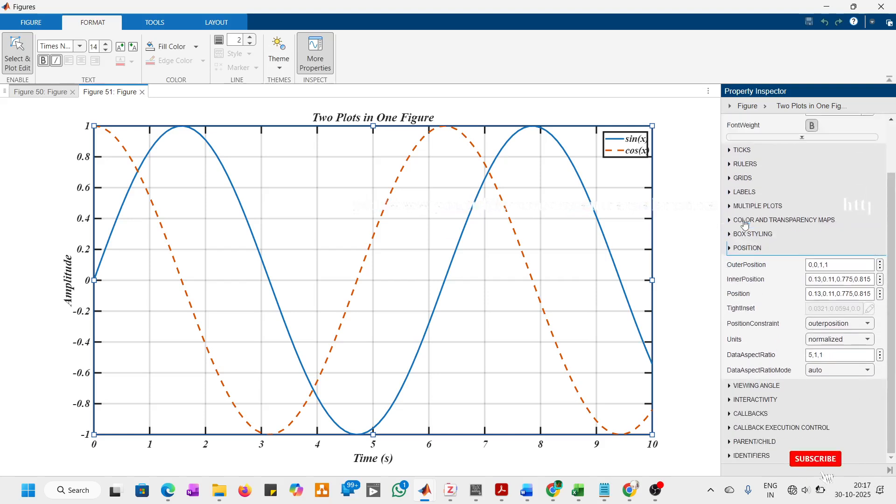
{"action": "left_click", "coordinate": [745, 225]}
{"action": "left_click", "coordinate": [773, 286]}
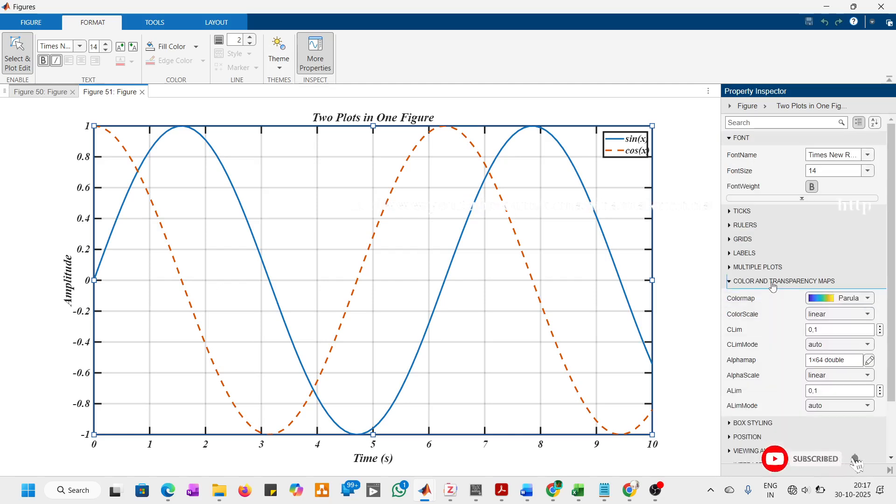
{"action": "left_click", "coordinate": [748, 283]}
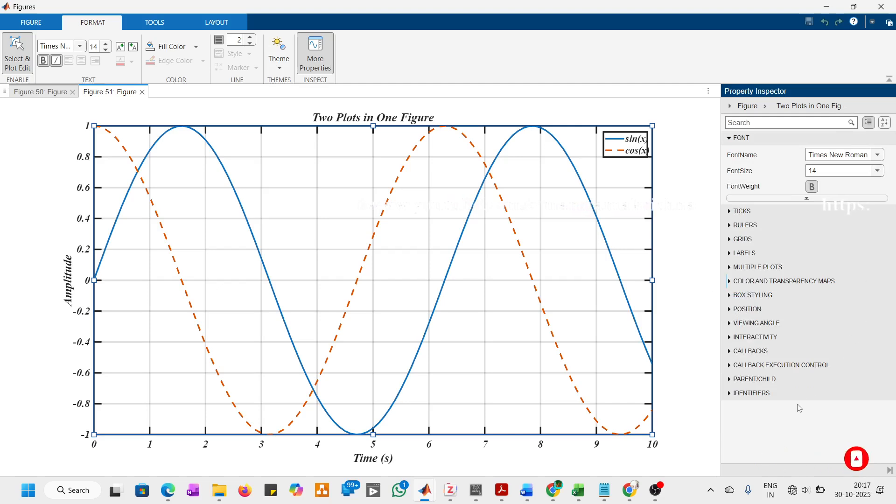
Step: Close the Property Inspector and maximize the figure window
{"action": "left_click", "coordinate": [315, 54]}
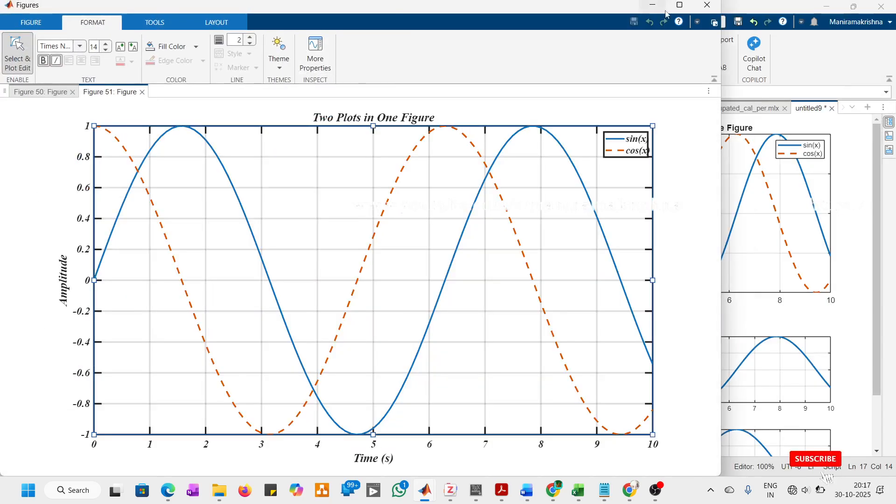
{"action": "left_click", "coordinate": [679, 5]}
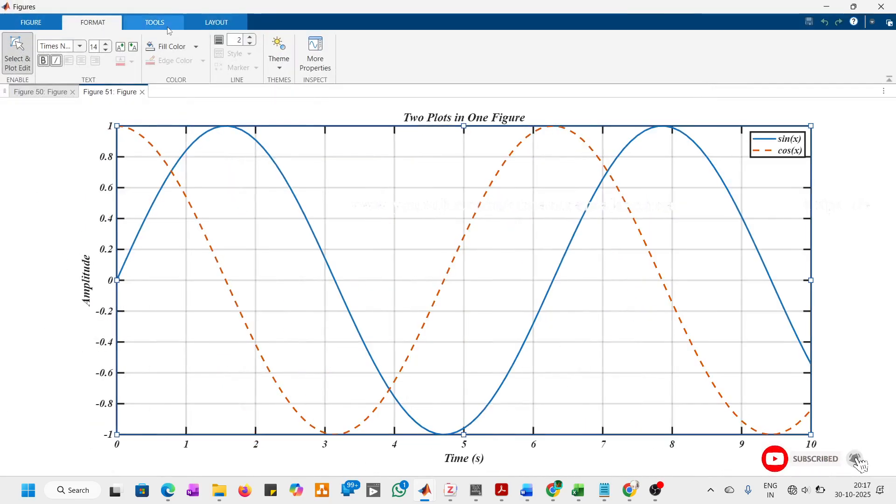
Step: Look through the tools and layout options available for the figure
{"action": "left_click", "coordinate": [168, 27]}
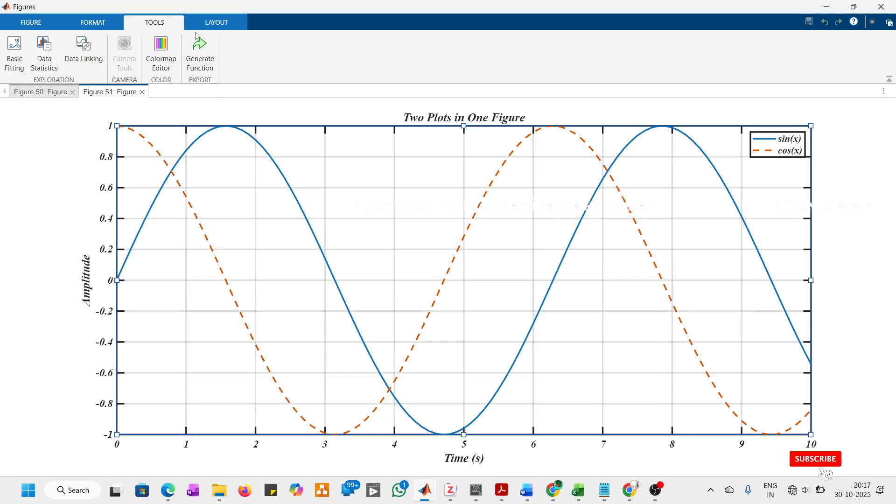
{"action": "left_click", "coordinate": [212, 24]}
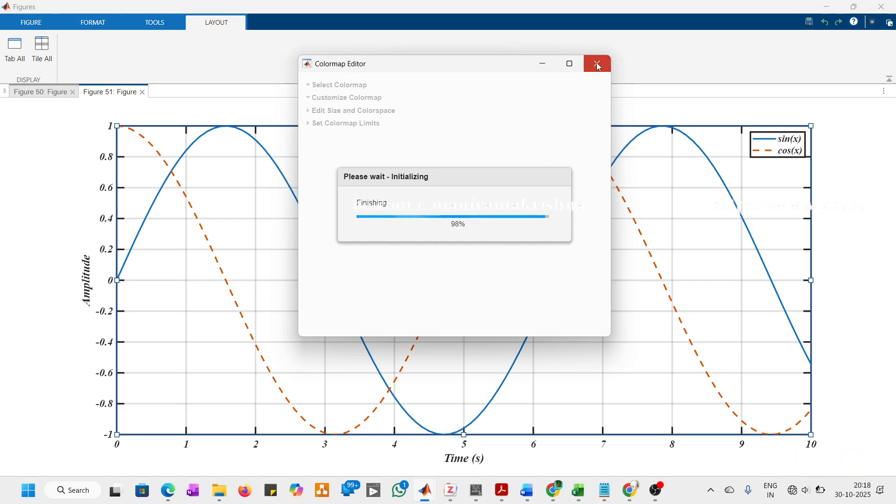
Step: Try to duplicate the sine and cosine axes by copying them and pasting the copy into the same figure
{"action": "left_click", "coordinate": [109, 24]}
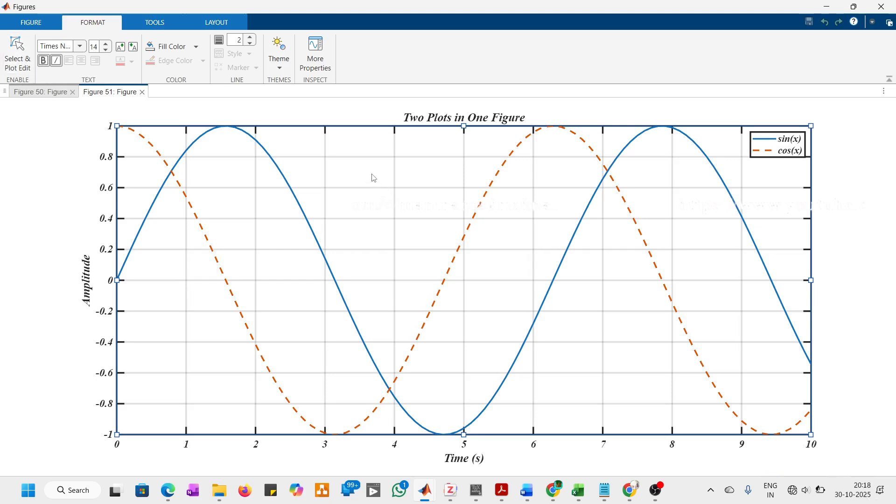
{"action": "right_click", "coordinate": [403, 217]}
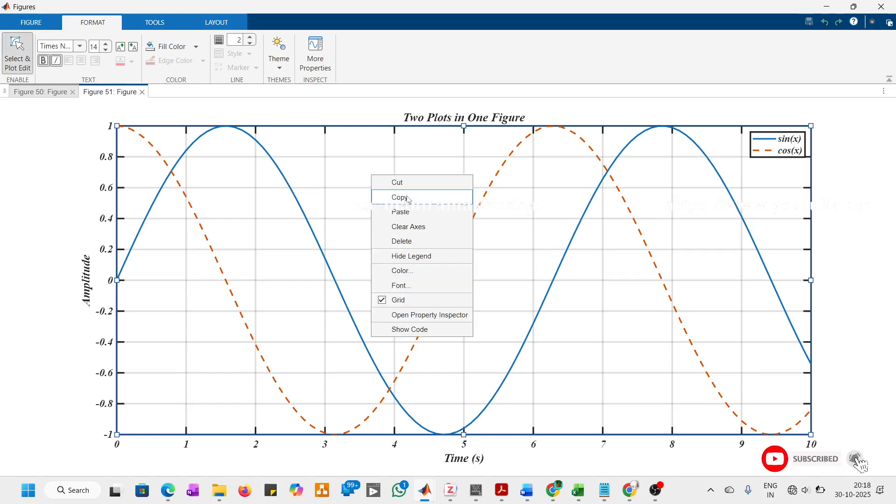
{"action": "left_click", "coordinate": [409, 200]}
{"action": "left_click", "coordinate": [17, 51]}
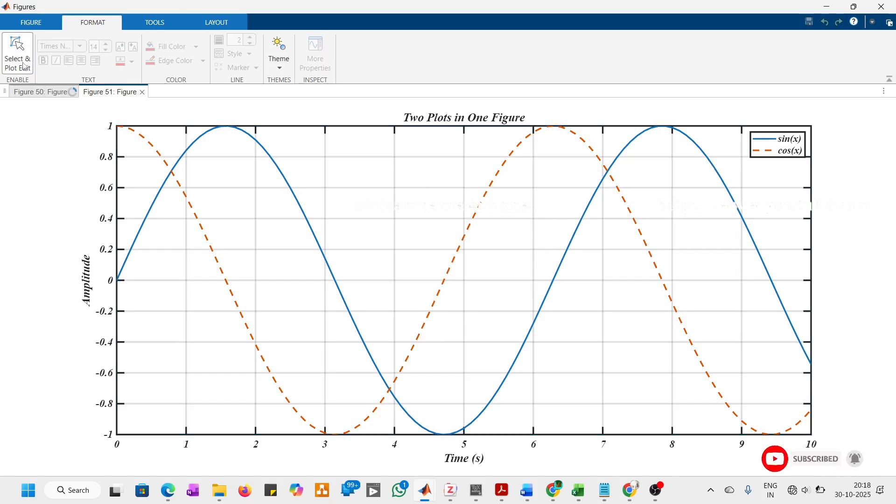
{"action": "left_click", "coordinate": [6, 46]}
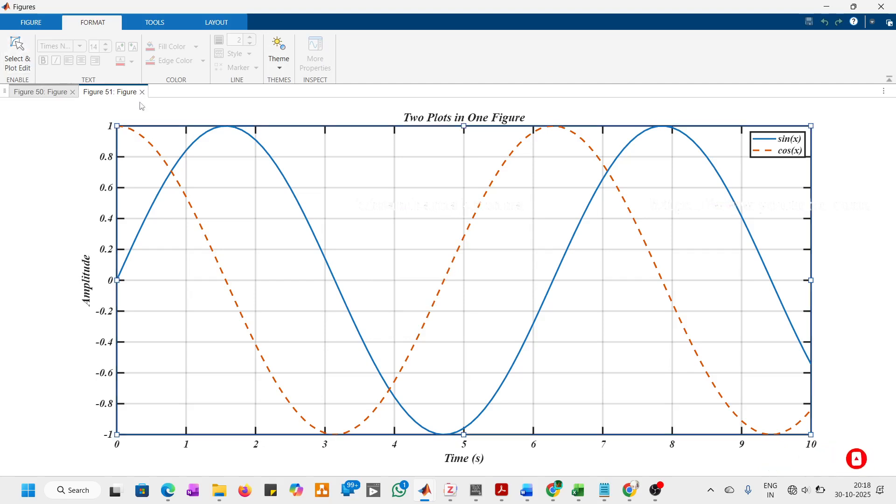
{"action": "left_click", "coordinate": [361, 175]}
{"action": "left_click", "coordinate": [17, 49]}
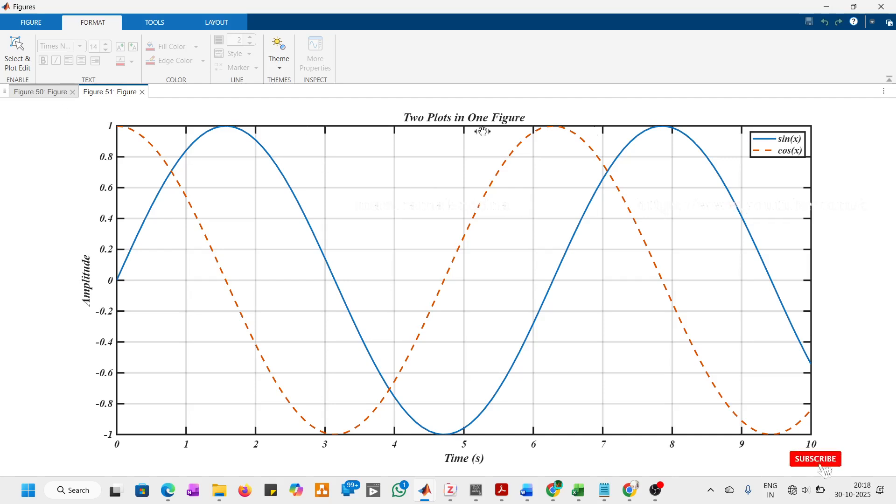
{"action": "left_click", "coordinate": [17, 51]}
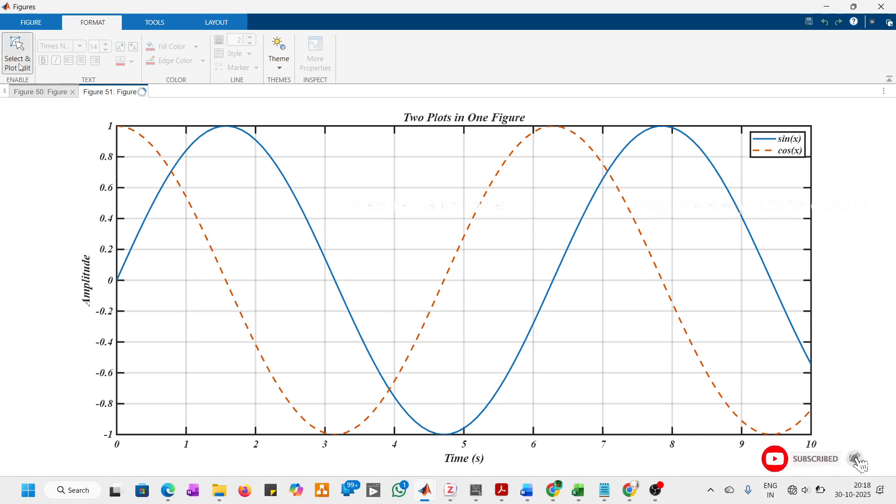
{"action": "left_click", "coordinate": [341, 187]}
{"action": "right_click", "coordinate": [342, 184]}
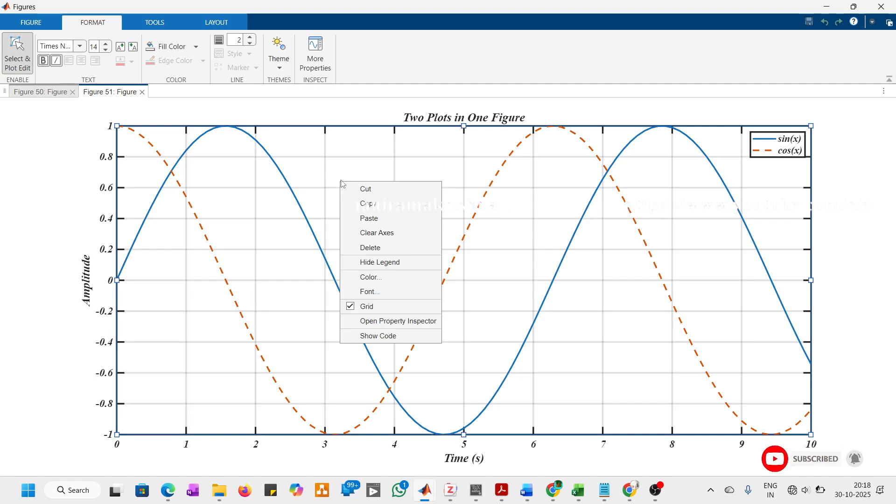
{"action": "left_click", "coordinate": [374, 216]}
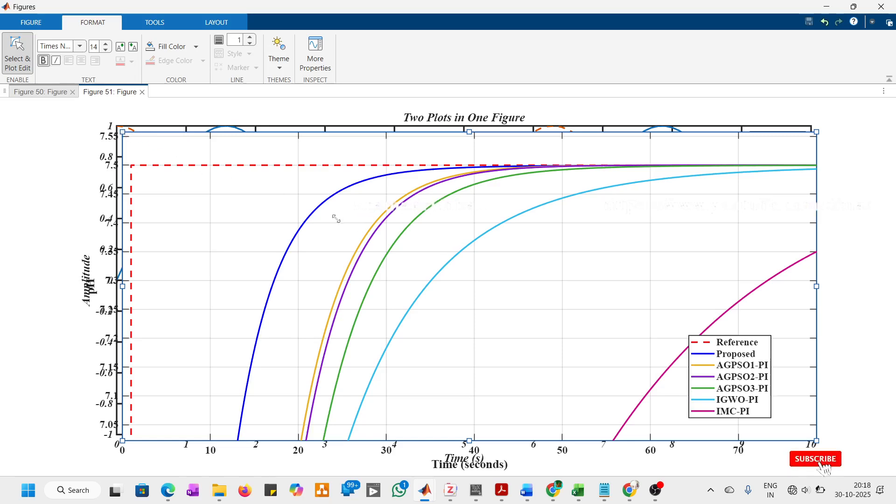
Step: Shrink the pasted pH plot toward the main plot's lower corner, then delete its legend and axes
{"action": "left_click_drag", "start_coordinate": [510, 313], "coordinate": [698, 384]}
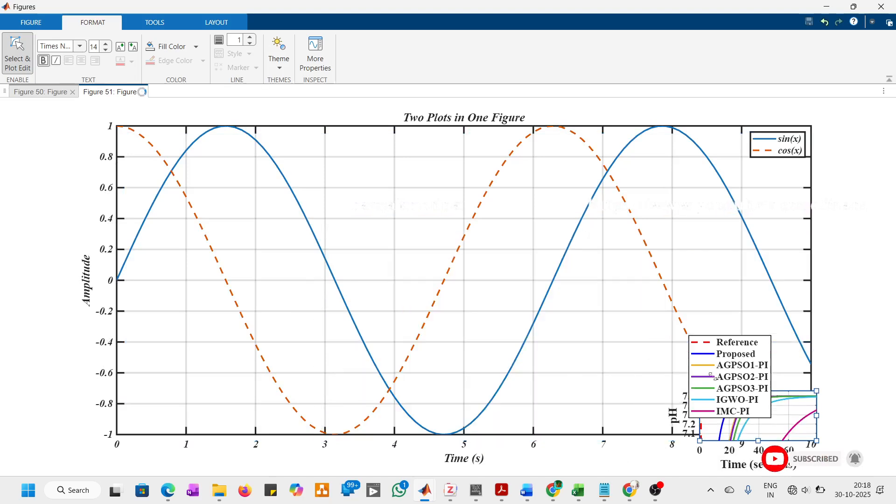
{"action": "left_click", "coordinate": [713, 376]}
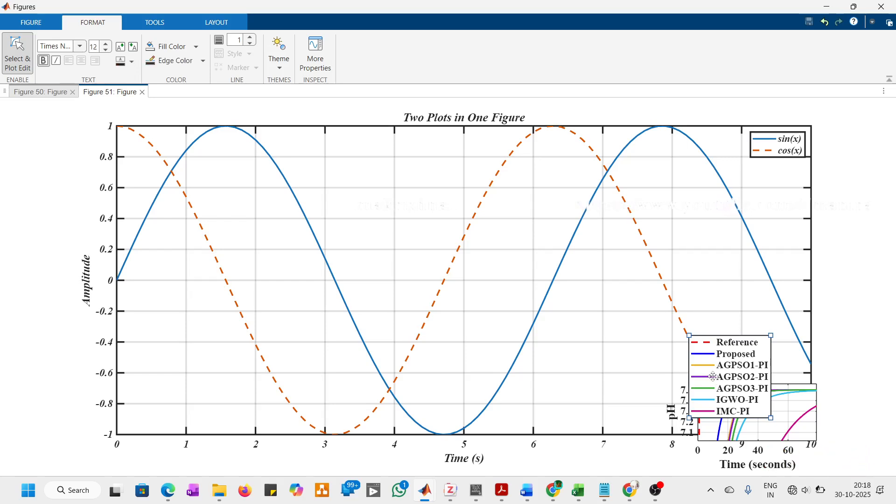
{"action": "left_click", "coordinate": [712, 377]}
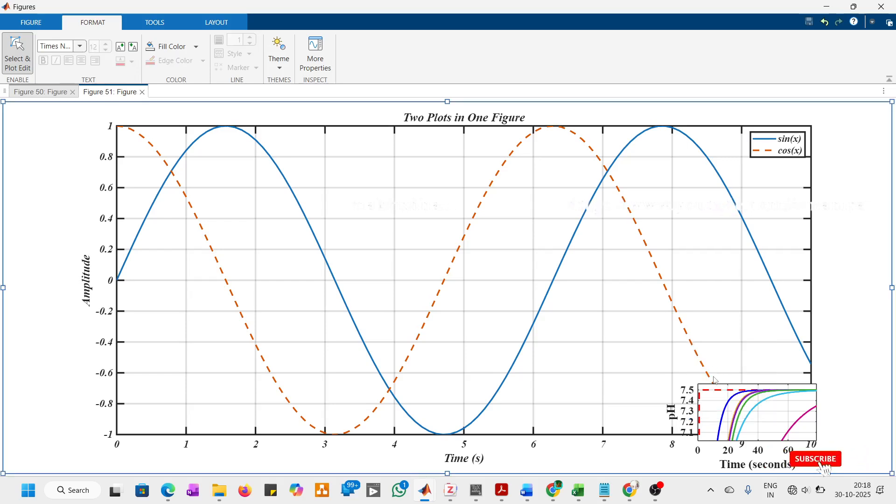
{"action": "left_click", "coordinate": [746, 419]}
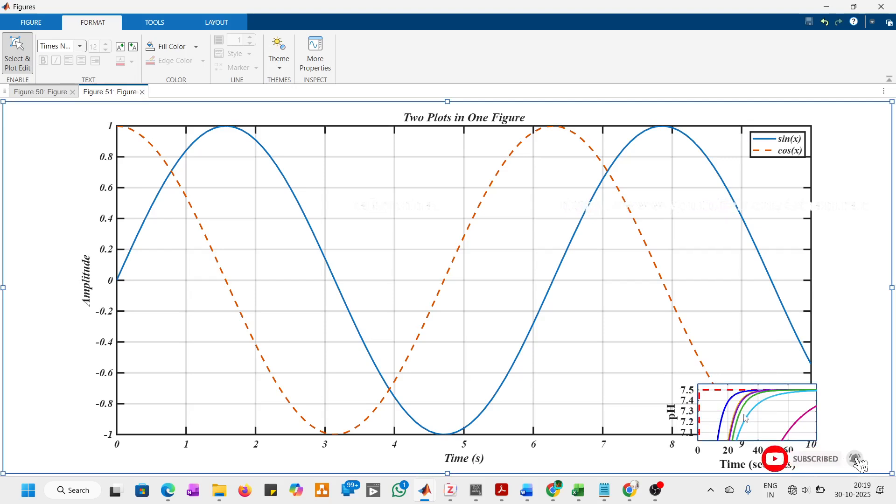
{"action": "left_click", "coordinate": [744, 415]}
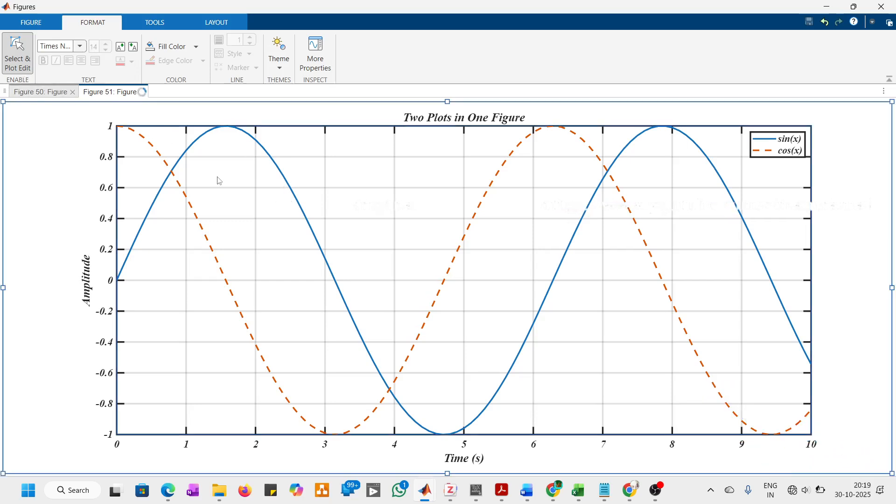
Step: Zoom in on the first crossing of the sine and cosine curves, near 0.8 s
{"action": "right_click", "coordinate": [211, 153]}
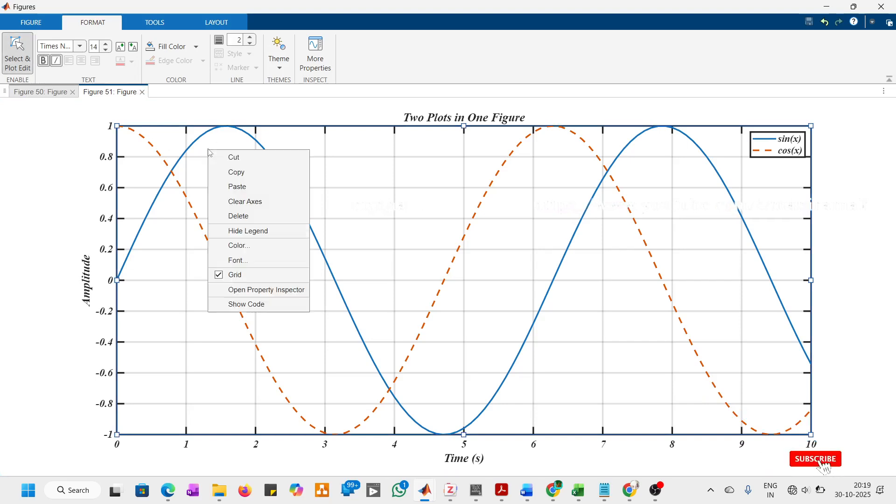
{"action": "left_click", "coordinate": [228, 173]}
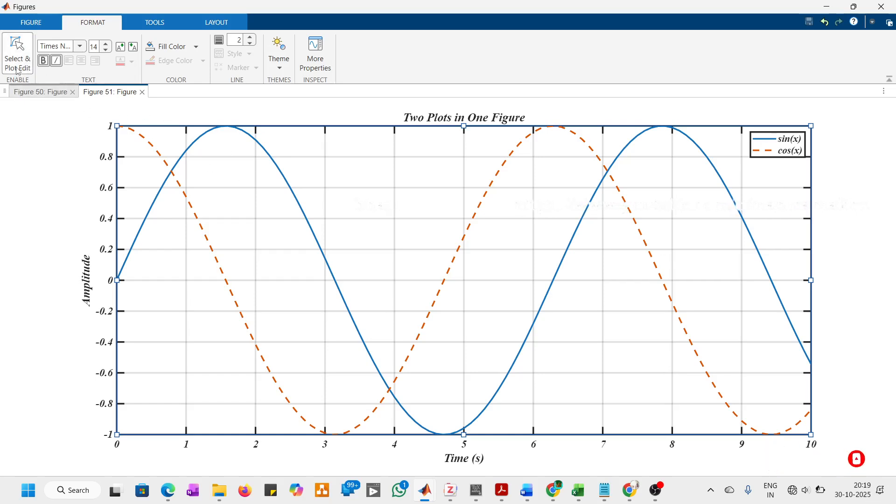
{"action": "left_click", "coordinate": [782, 122]}
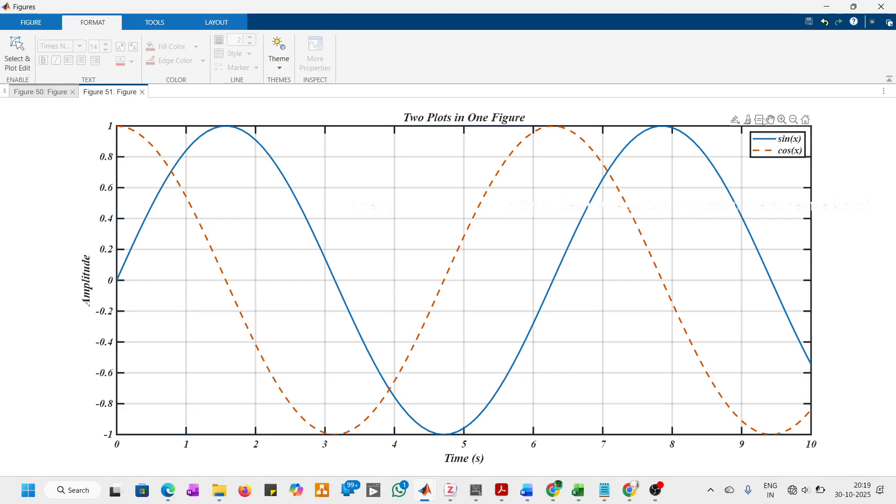
{"action": "left_click", "coordinate": [783, 120]}
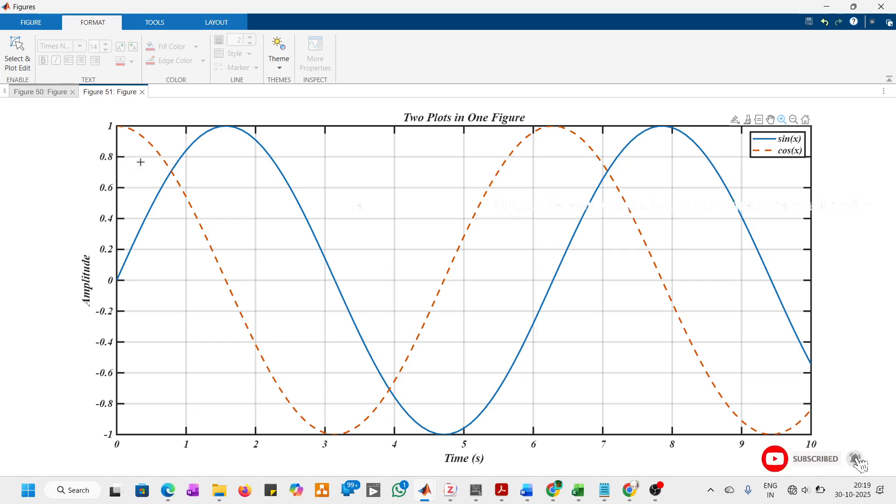
{"action": "left_click_drag", "start_coordinate": [132, 146], "coordinate": [216, 195]}
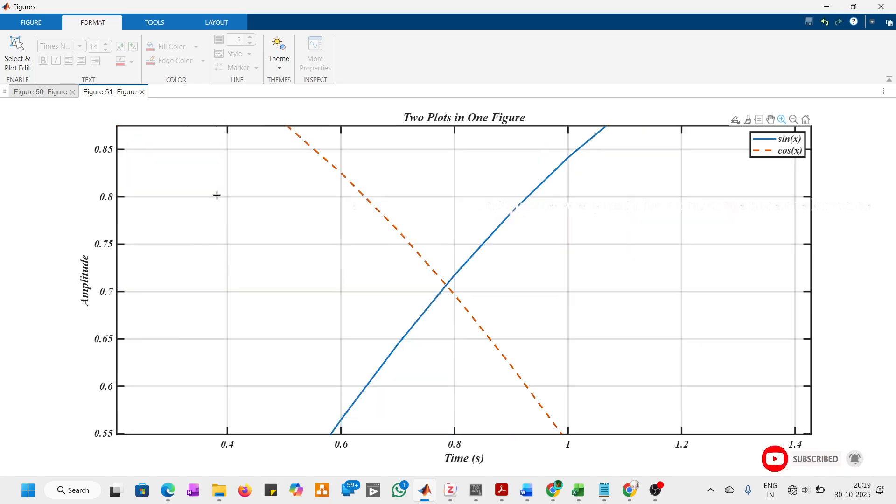
{"action": "left_click_drag", "start_coordinate": [314, 189], "coordinate": [663, 388]}
Step: Select the zoomed axes in plot edit mode and copy them
{"action": "left_click", "coordinate": [17, 54]}
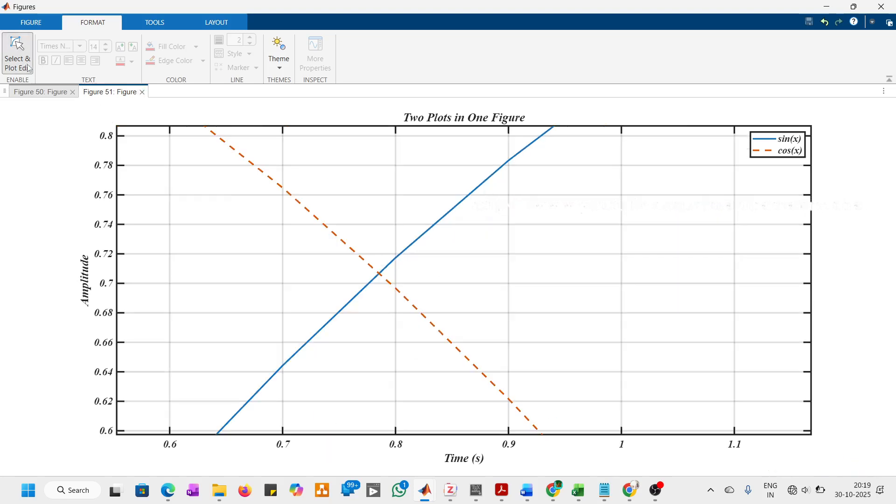
{"action": "left_click", "coordinate": [270, 216]}
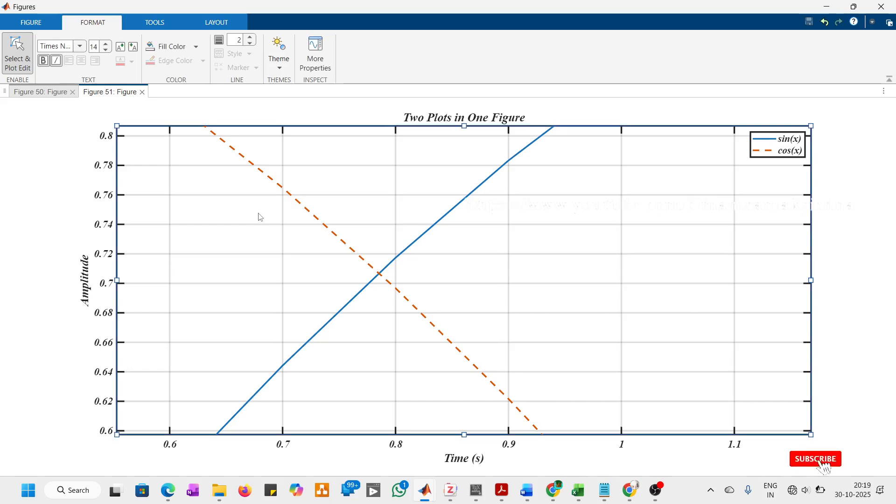
{"action": "right_click", "coordinate": [260, 216]}
{"action": "left_click", "coordinate": [286, 240]}
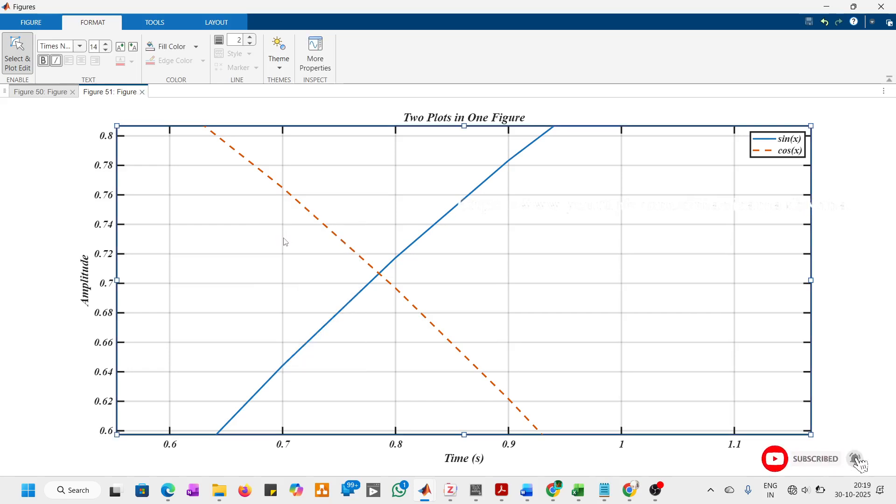
Step: Restore the main axes to their full view and paste the zoomed copy into the figure
{"action": "left_click", "coordinate": [9, 66]}
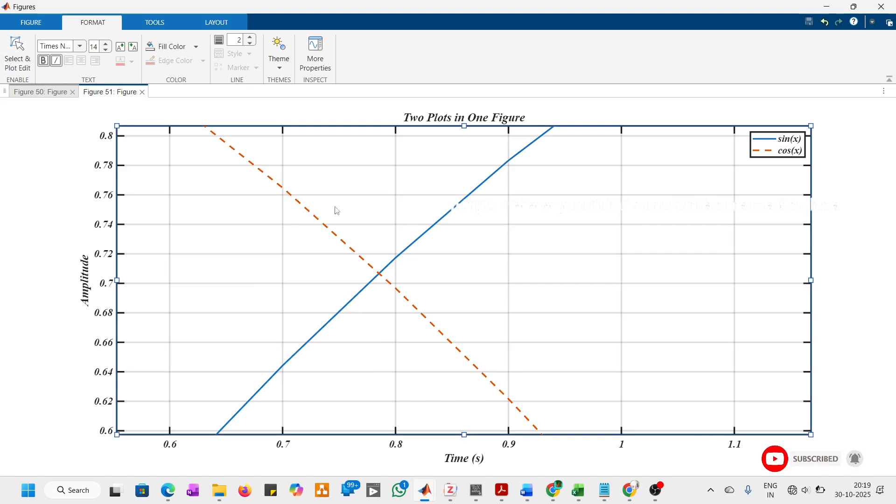
{"action": "left_click", "coordinate": [19, 56]}
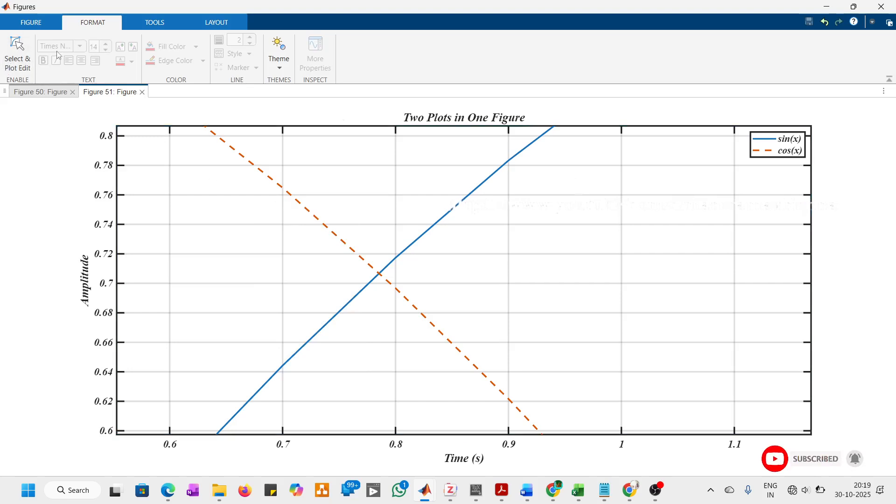
{"action": "left_click", "coordinate": [808, 121]}
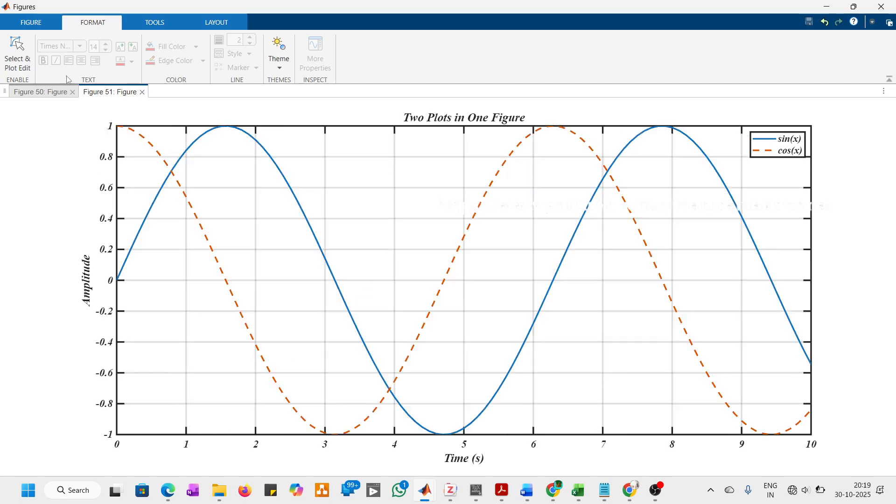
{"action": "left_click", "coordinate": [26, 56]}
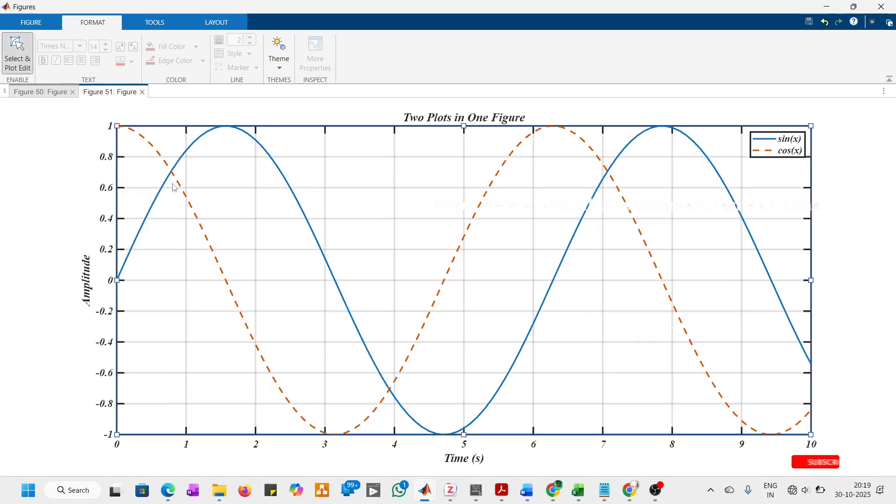
{"action": "right_click", "coordinate": [223, 201]}
{"action": "left_click", "coordinate": [236, 236]}
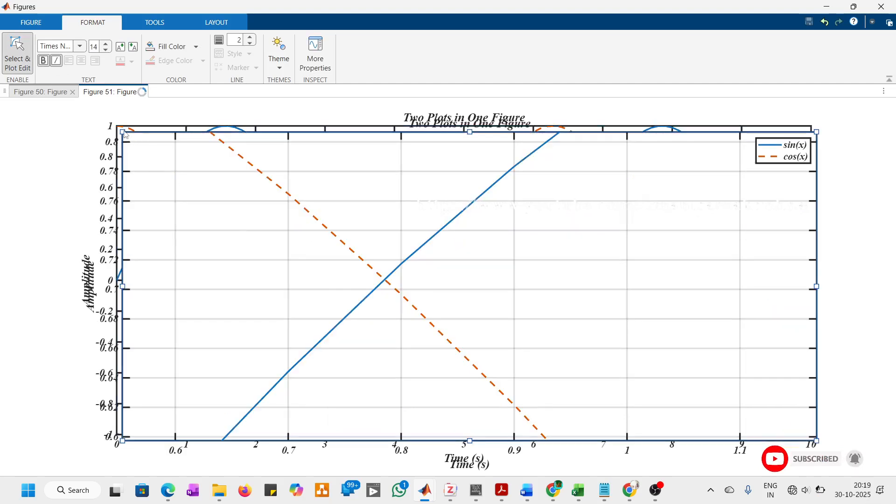
Step: Shrink the pasted zoomed axes to about a quarter of the main plot's width and place them between the first two curve peaks
{"action": "left_click_drag", "start_coordinate": [202, 176], "coordinate": [654, 322]}
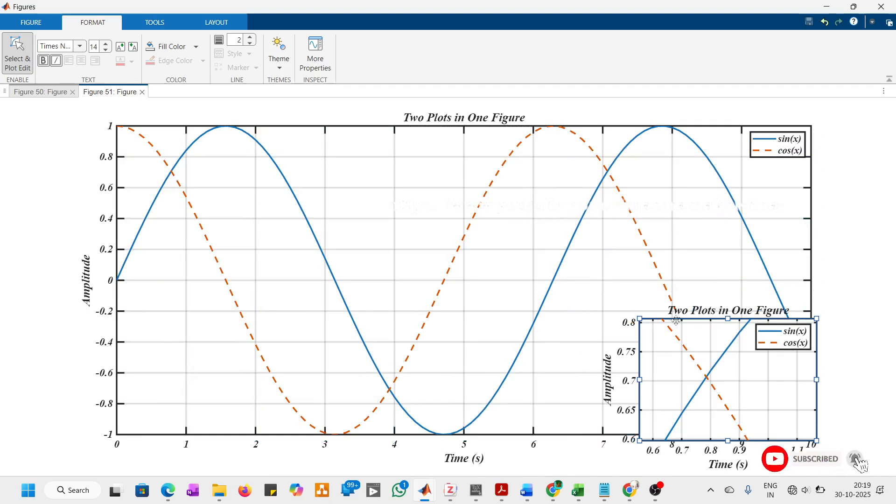
{"action": "left_click_drag", "start_coordinate": [671, 319], "coordinate": [351, 155]}
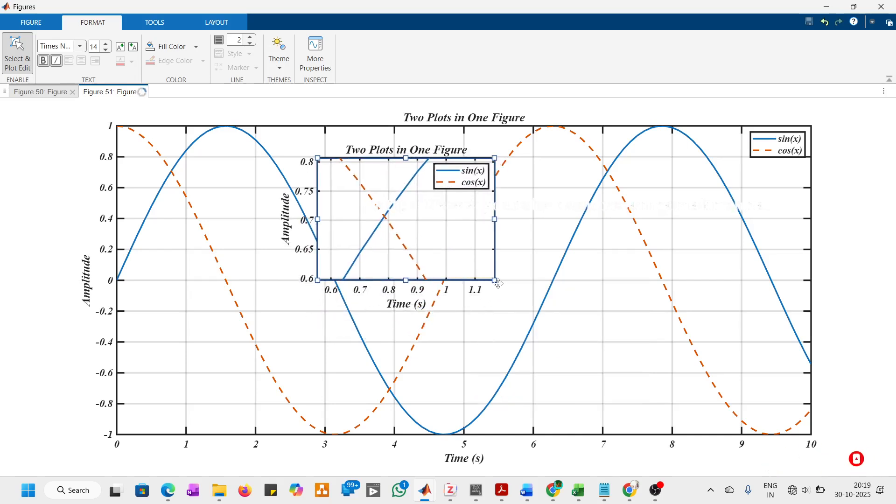
{"action": "double_click", "coordinate": [496, 282]}
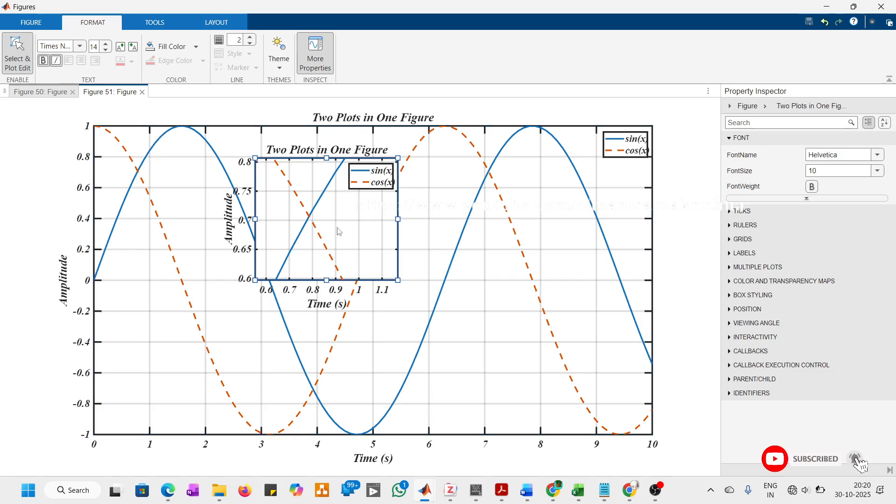
{"action": "left_click_drag", "start_coordinate": [340, 230], "coordinate": [292, 177]}
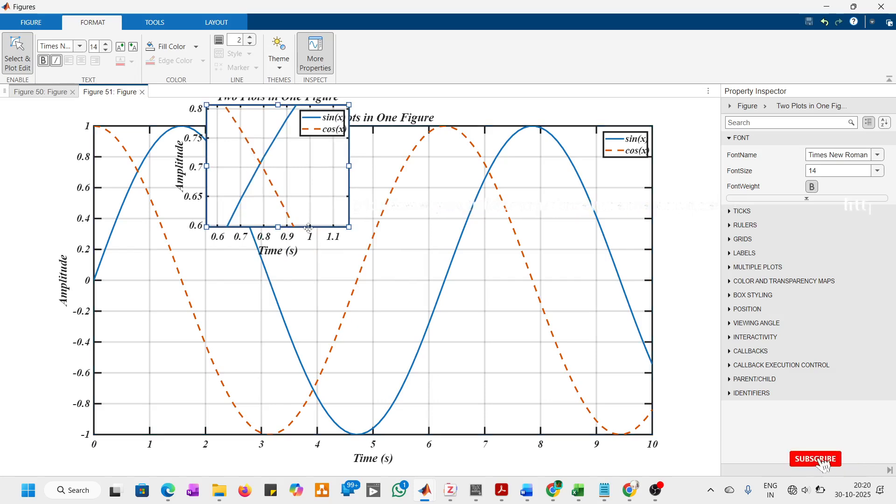
{"action": "left_click_drag", "start_coordinate": [315, 253], "coordinate": [304, 310]}
Step: Delete the inset axes' "Time (s)" label, "Amplitude" label and "Two Plots in One Figure" title
{"action": "left_click", "coordinate": [302, 306]}
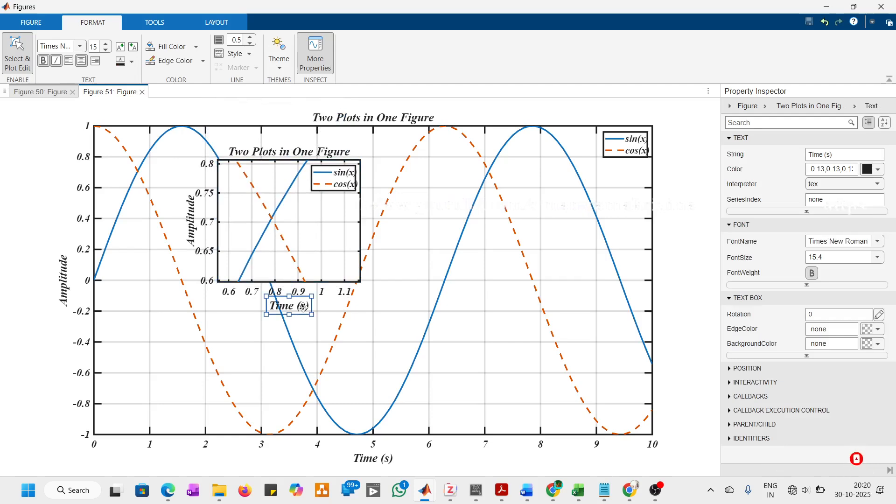
{"action": "left_click", "coordinate": [194, 237]}
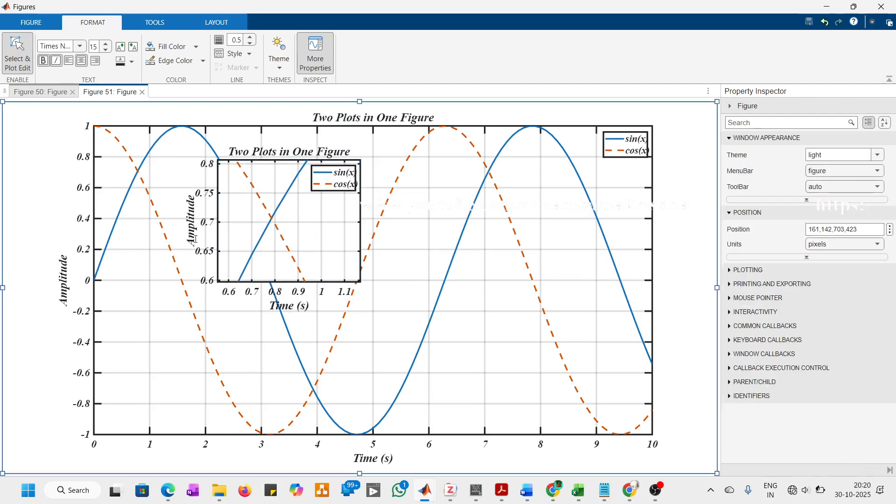
{"action": "left_click", "coordinate": [194, 233]}
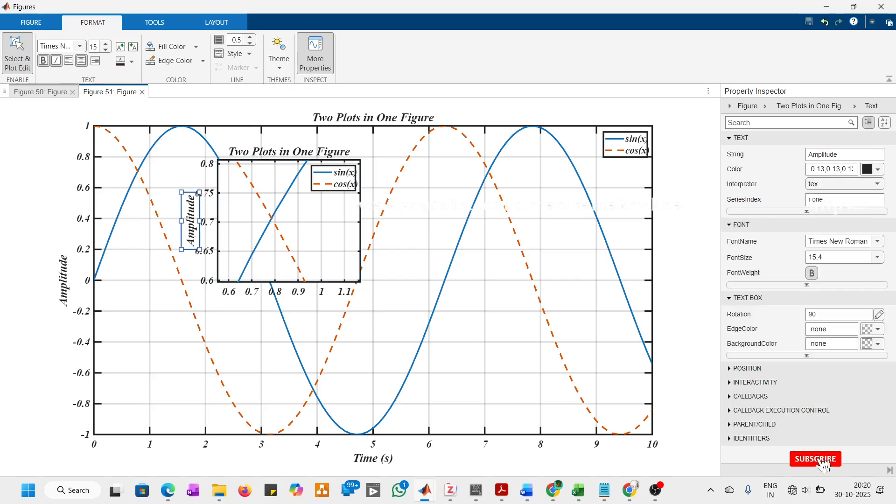
{"action": "key", "text": "Delete"}
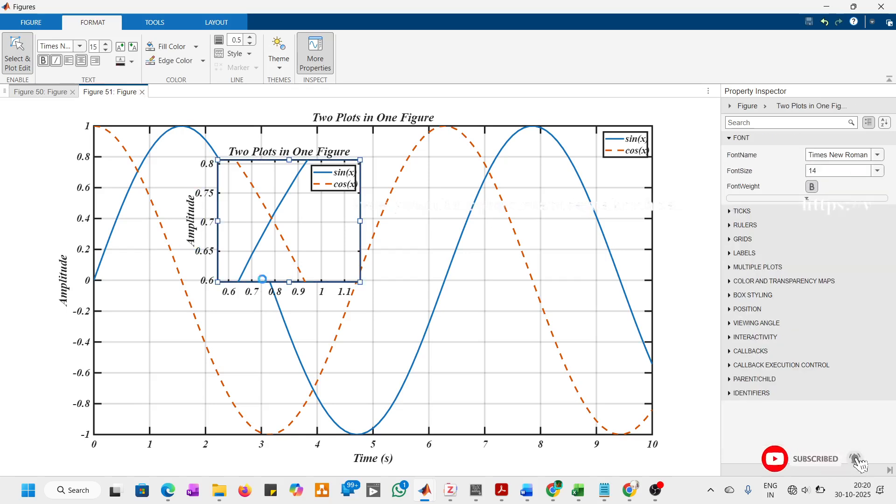
{"action": "left_click", "coordinate": [272, 150]}
{"action": "key", "text": "Delete"}
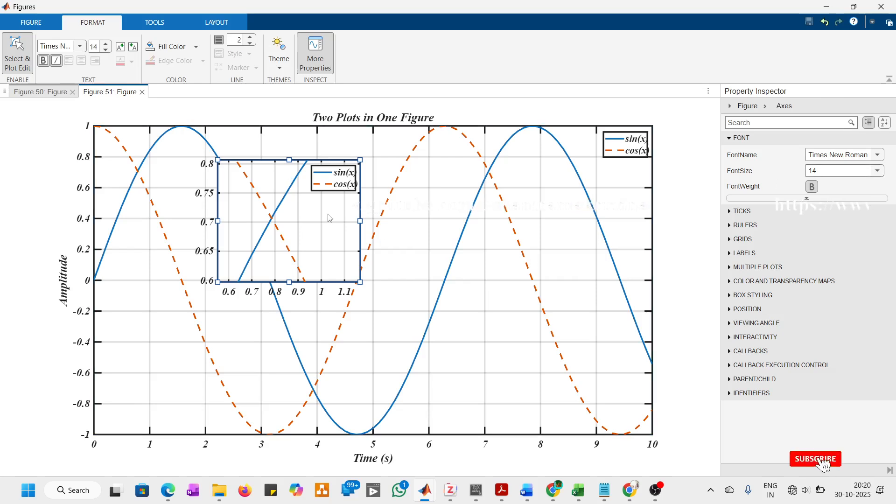
Step: Close the property inspector, maximize the figure window and delete the inset axes' legend
{"action": "left_click", "coordinate": [316, 54]}
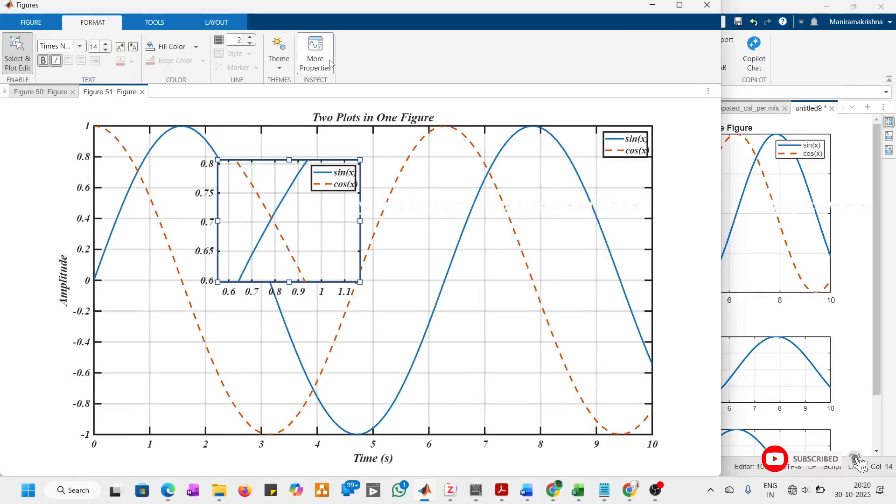
{"action": "left_click", "coordinate": [679, 5]}
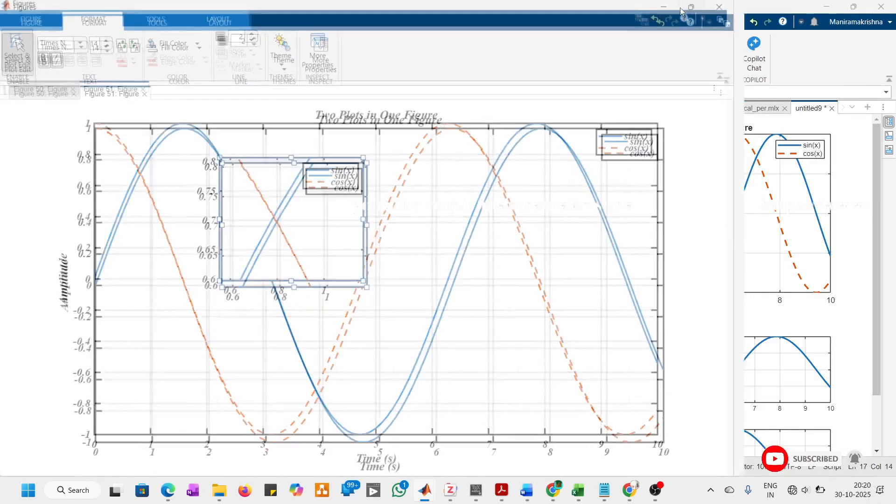
{"action": "left_click", "coordinate": [406, 188]}
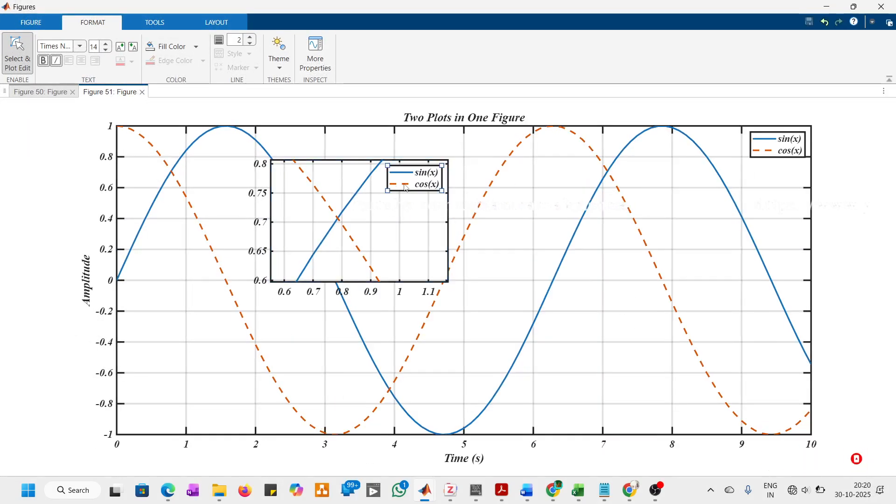
{"action": "key", "text": "Delete"}
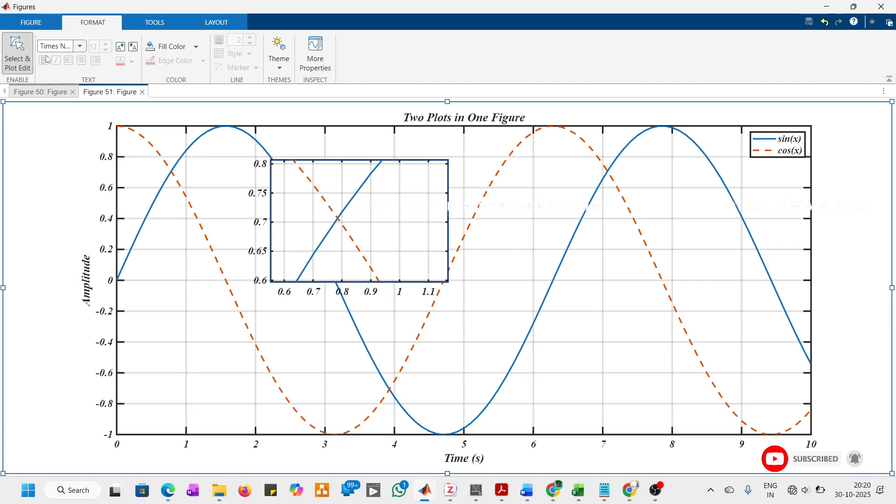
Step: Draw a rectangle annotation around the first curve crossing, about 0.5 to 1.2 s and 0.6 to 0.8 amplitude, with line width 2.0
{"action": "left_click", "coordinate": [45, 22]}
{"action": "left_click", "coordinate": [500, 55]}
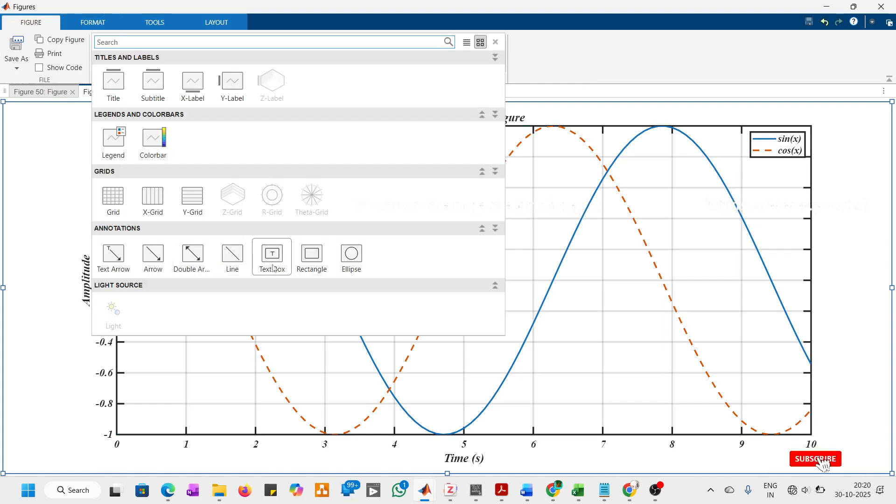
{"action": "left_click", "coordinate": [309, 261]}
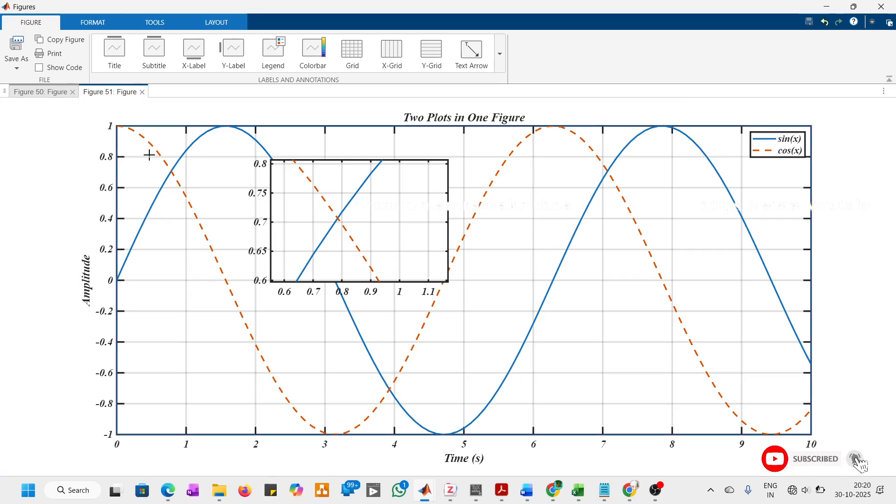
{"action": "left_click_drag", "start_coordinate": [150, 157], "coordinate": [202, 191]}
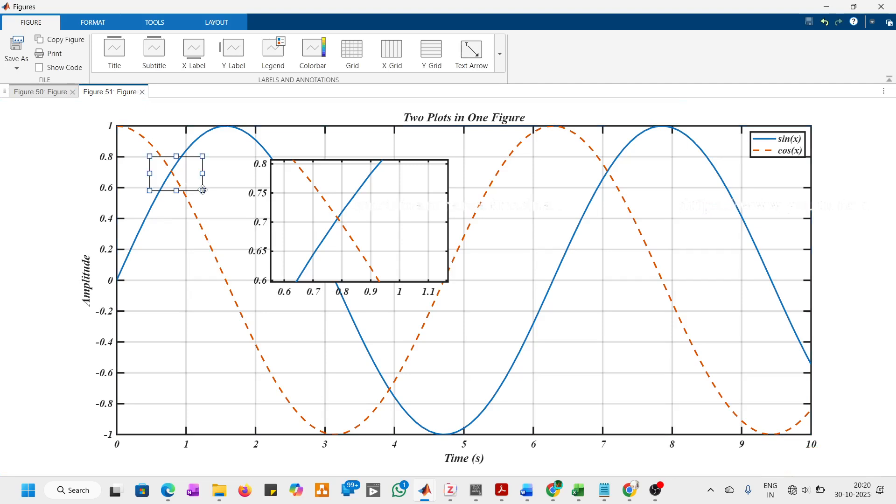
{"action": "right_click", "coordinate": [203, 191]}
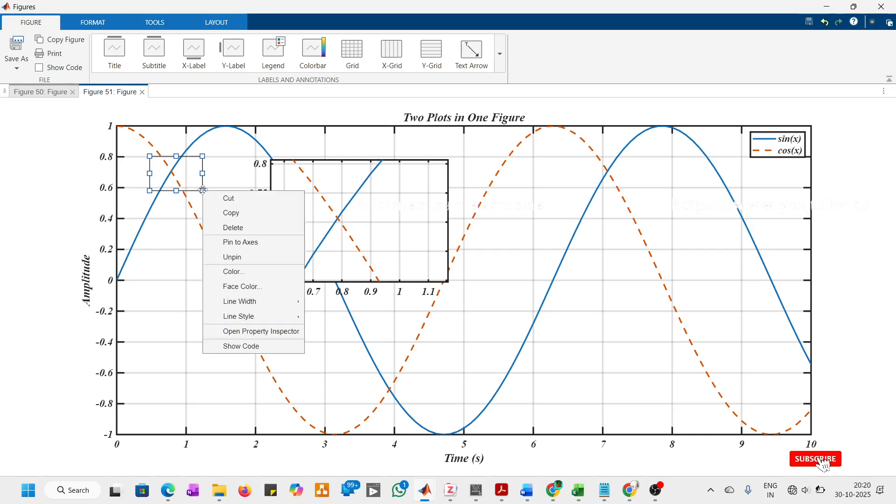
{"action": "mouse_move", "coordinate": [281, 302]}
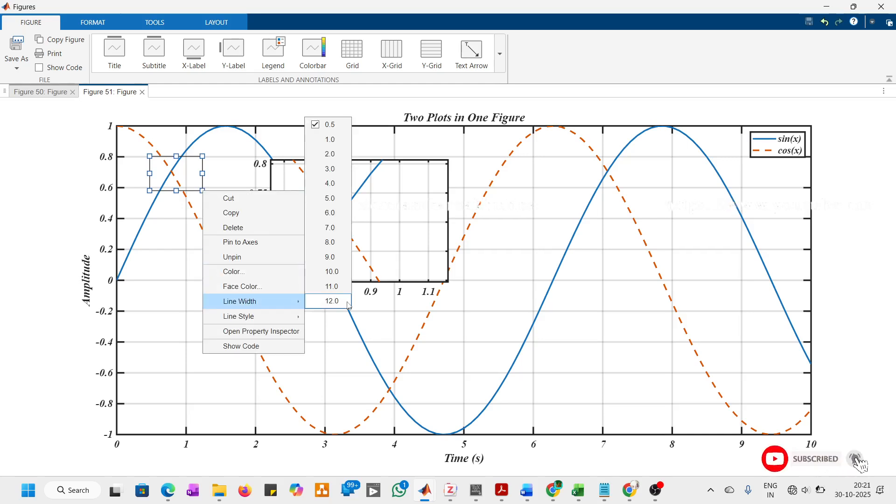
{"action": "left_click", "coordinate": [331, 154]}
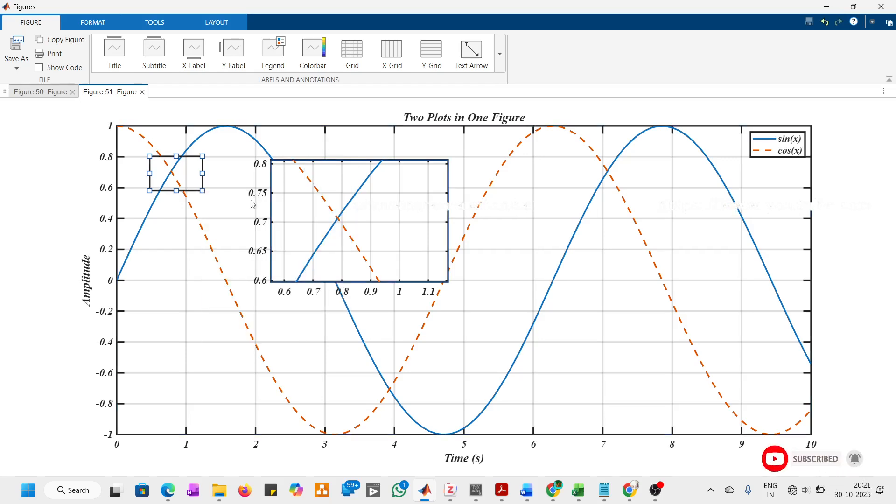
Step: Draw two arrow annotations running down from the rectangle's lower corners to about -0.15 amplitude
{"action": "left_click", "coordinate": [503, 70]}
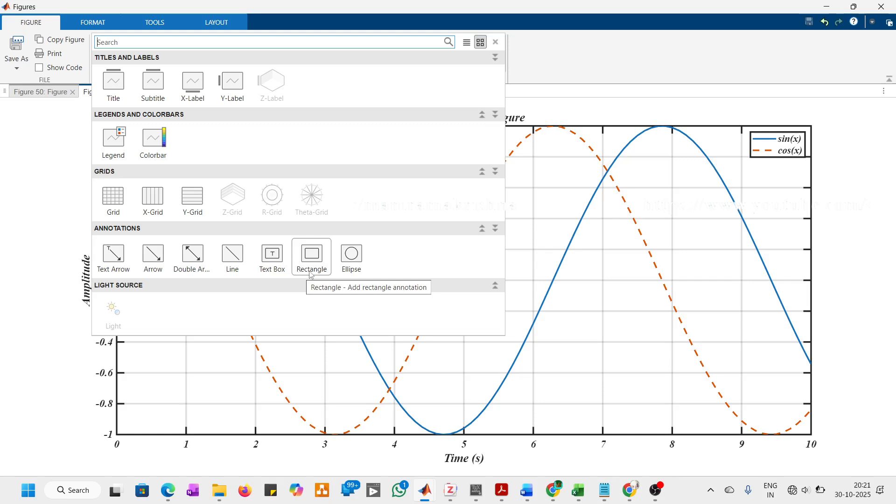
{"action": "left_click", "coordinate": [157, 264]}
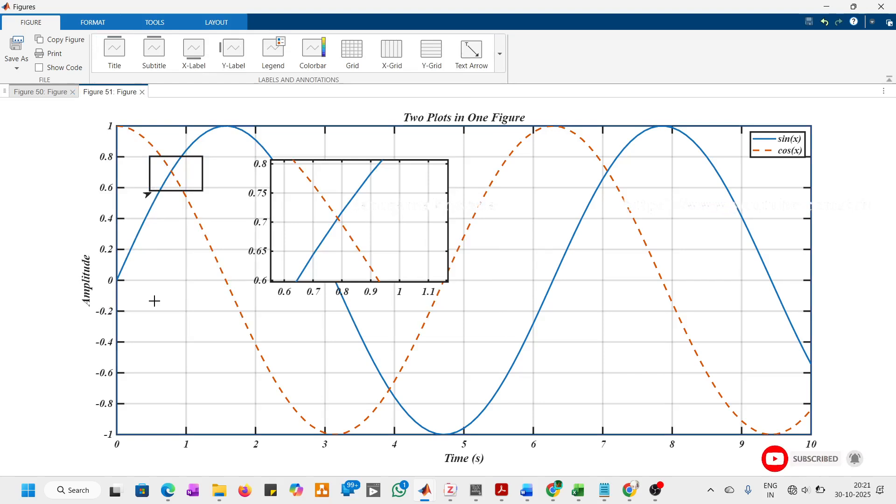
{"action": "left_click_drag", "start_coordinate": [150, 191], "coordinate": [154, 301]}
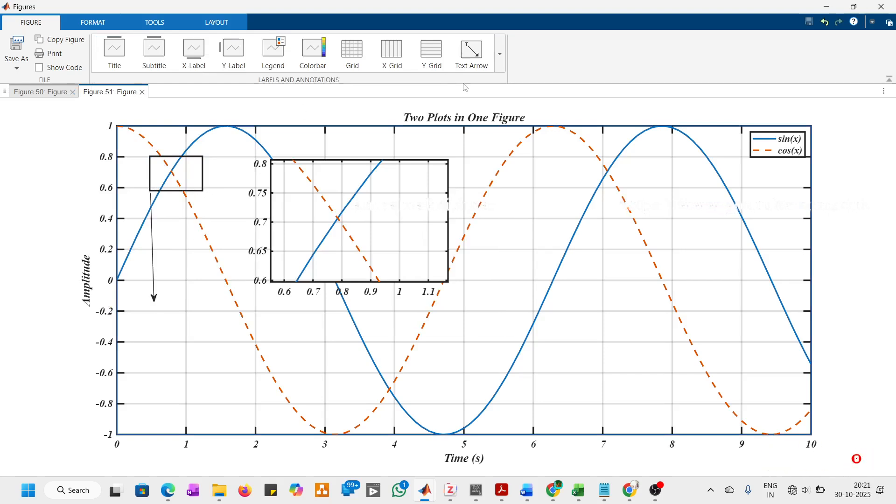
{"action": "left_click", "coordinate": [500, 58]}
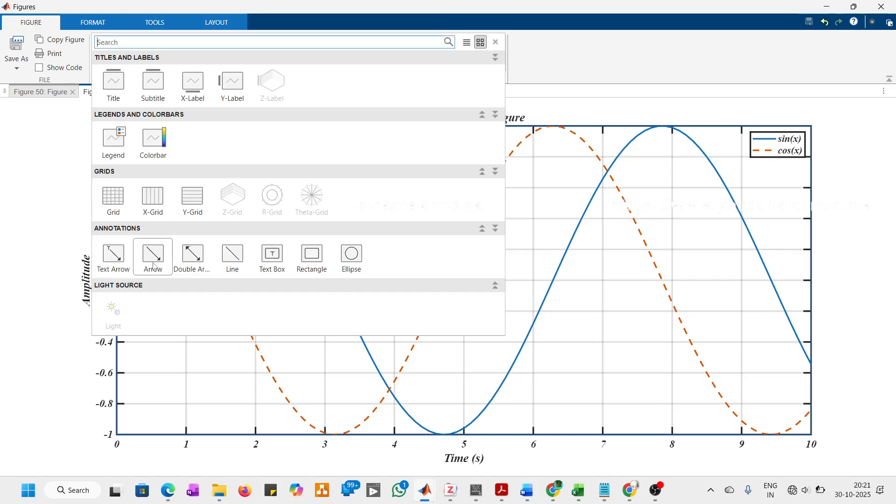
{"action": "left_click", "coordinate": [161, 251]}
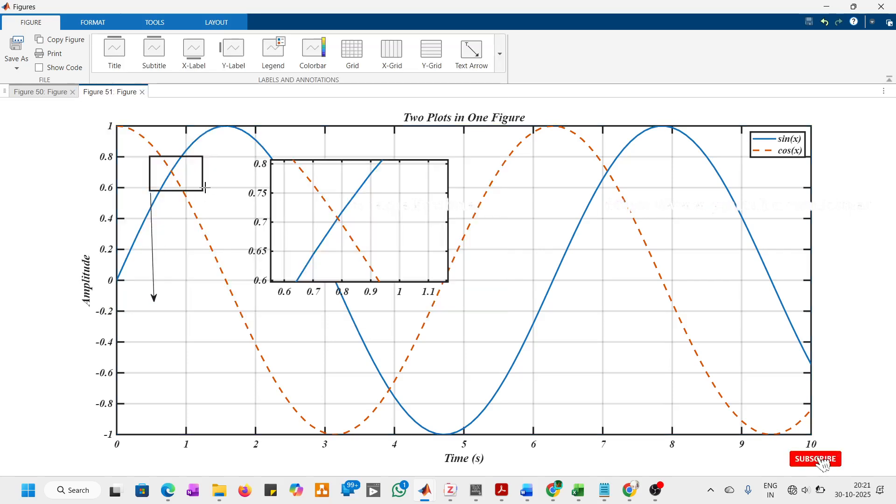
{"action": "left_click_drag", "start_coordinate": [202, 192], "coordinate": [206, 299]}
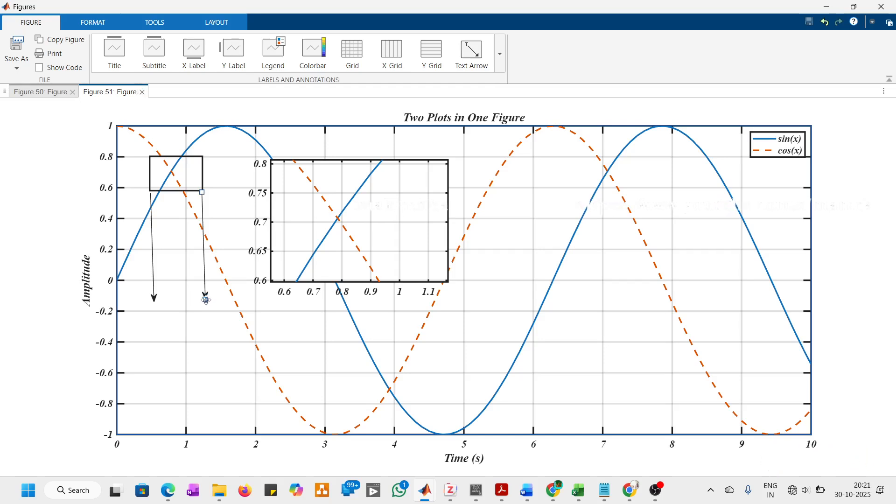
Step: Move the inset axes into the lower-left part of the main plot, with their upper edge just below the arrowheads
{"action": "left_click", "coordinate": [362, 182]}
{"action": "left_click", "coordinate": [212, 344]}
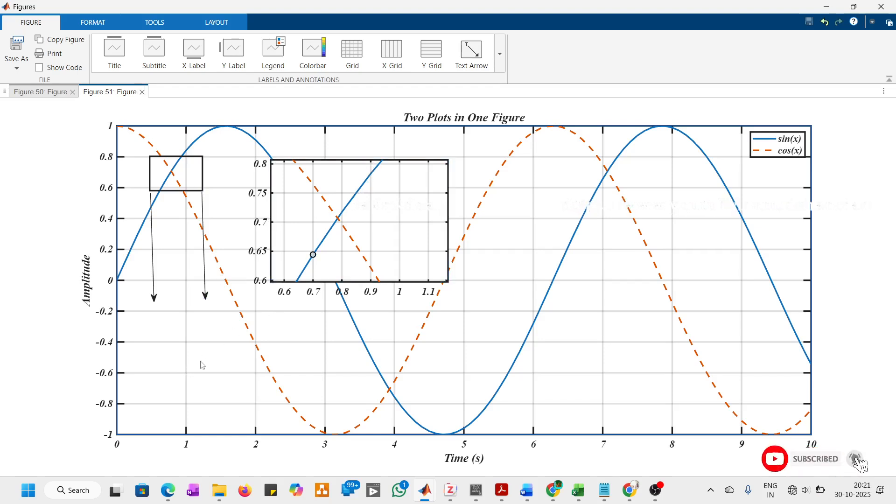
{"action": "left_click", "coordinate": [404, 223]}
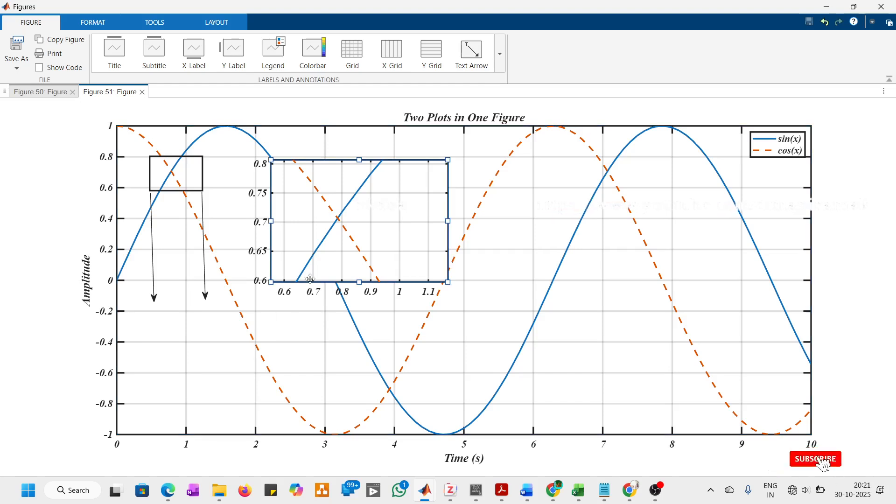
{"action": "left_click_drag", "start_coordinate": [312, 284], "coordinate": [185, 423]}
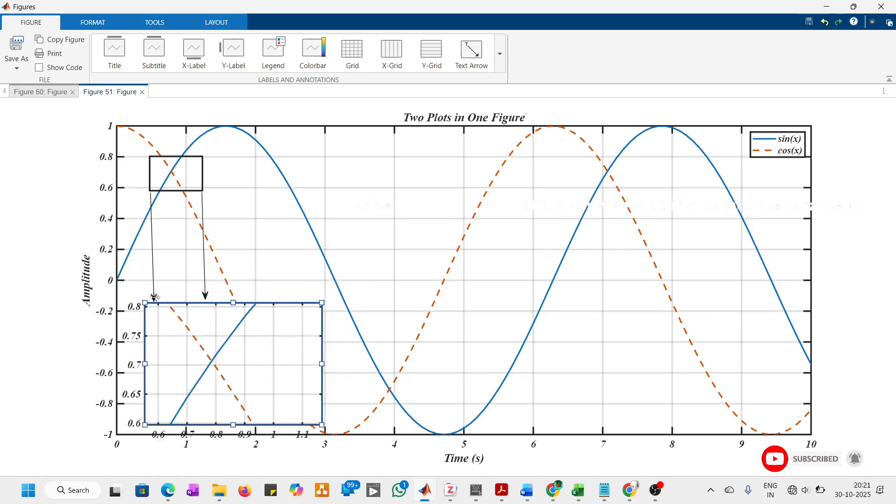
Step: Adjust the two arrows so they link the rectangle's lower corners to the inset's upper-left and upper-right corners
{"action": "left_click_drag", "start_coordinate": [155, 300], "coordinate": [150, 301]}
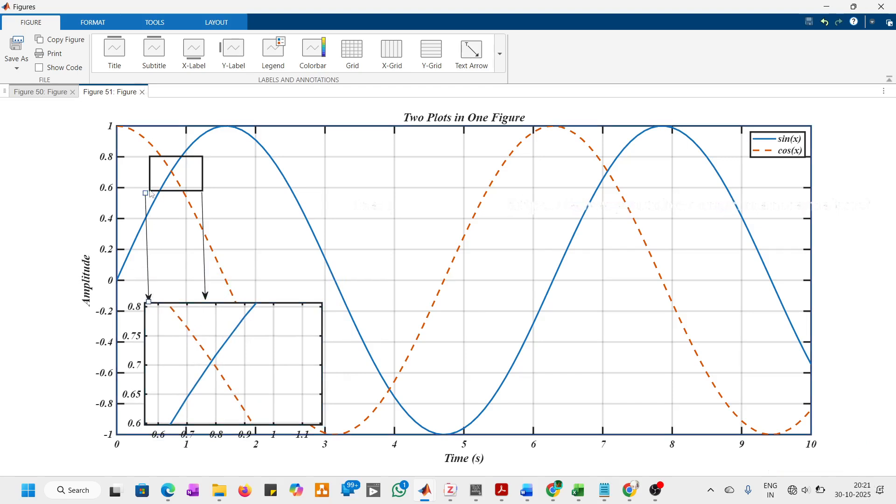
{"action": "left_click_drag", "start_coordinate": [145, 194], "coordinate": [149, 191]}
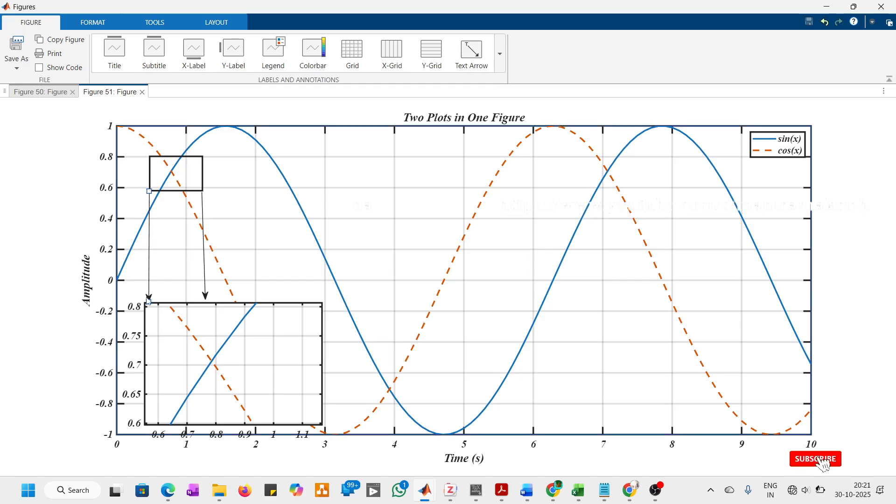
{"action": "left_click_drag", "start_coordinate": [147, 297], "coordinate": [143, 298]}
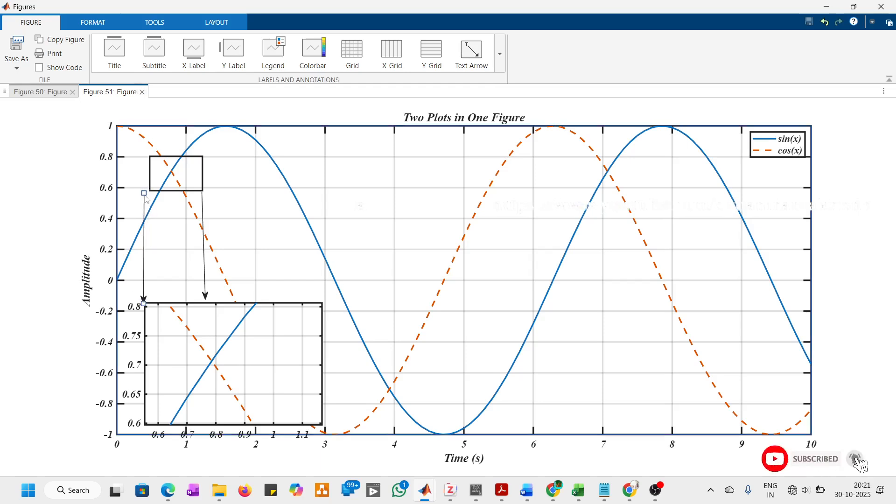
{"action": "left_click_drag", "start_coordinate": [146, 191], "coordinate": [149, 191]}
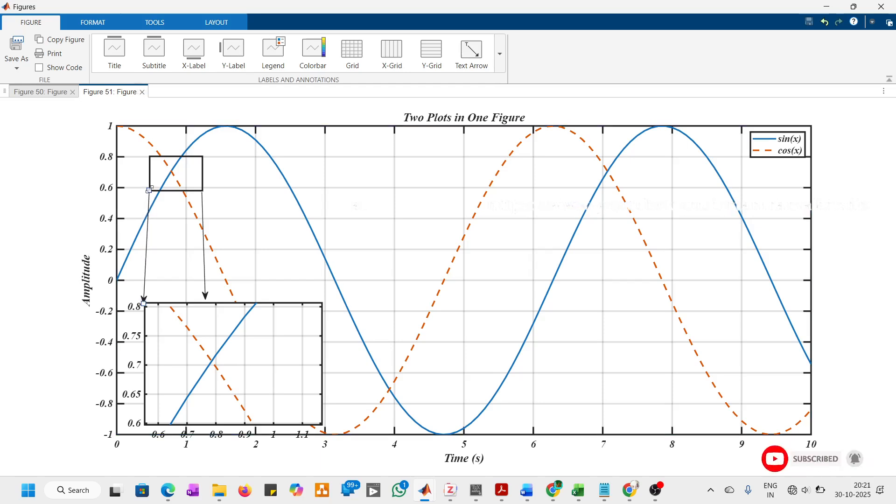
{"action": "left_click", "coordinate": [206, 299]}
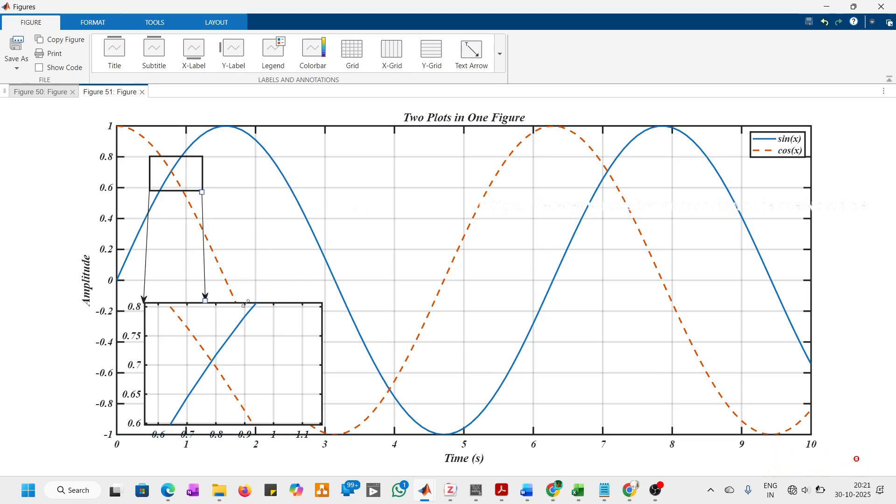
{"action": "left_click_drag", "start_coordinate": [207, 301], "coordinate": [320, 300]}
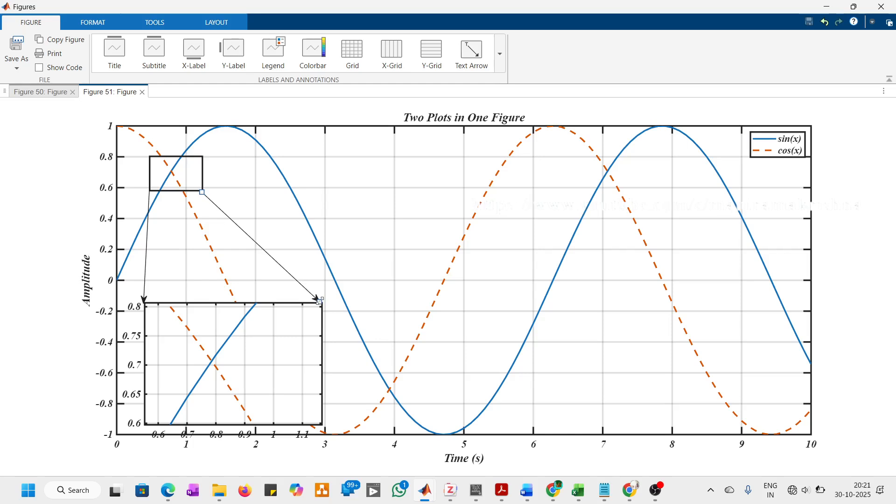
{"action": "left_click", "coordinate": [238, 250]}
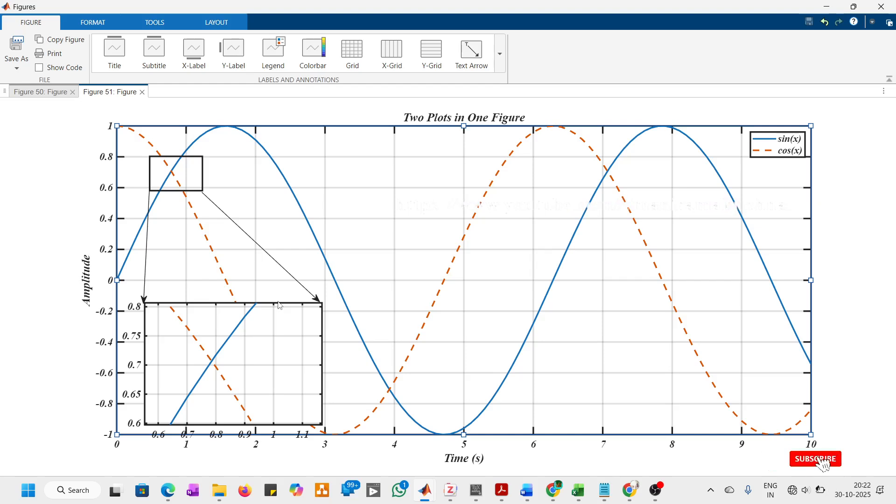
Step: Return to the live script and highlight the subplot code block from the second x definition to the last grid on
{"action": "left_click", "coordinate": [826, 6]}
{"action": "scroll", "coordinate": [665, 327], "scroll_direction": "down", "scroll_amount": 3}
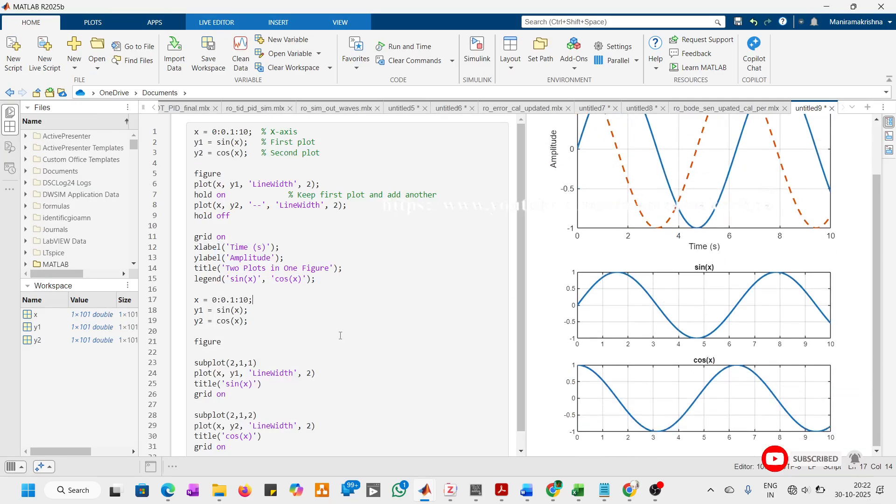
{"action": "scroll", "coordinate": [294, 323], "scroll_direction": "down", "scroll_amount": 1}
{"action": "left_click_drag", "start_coordinate": [250, 434], "coordinate": [194, 283]}
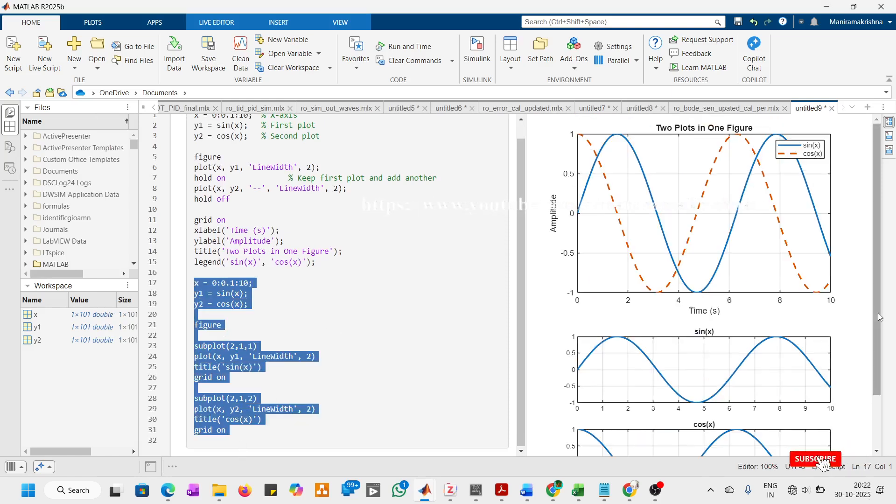
Step: Open the stacked sin(x) and cos(x) subplot output in its own figure window, view it and return to the script
{"action": "scroll", "coordinate": [828, 388], "scroll_direction": "down", "scroll_amount": 2}
{"action": "left_click", "coordinate": [827, 387]}
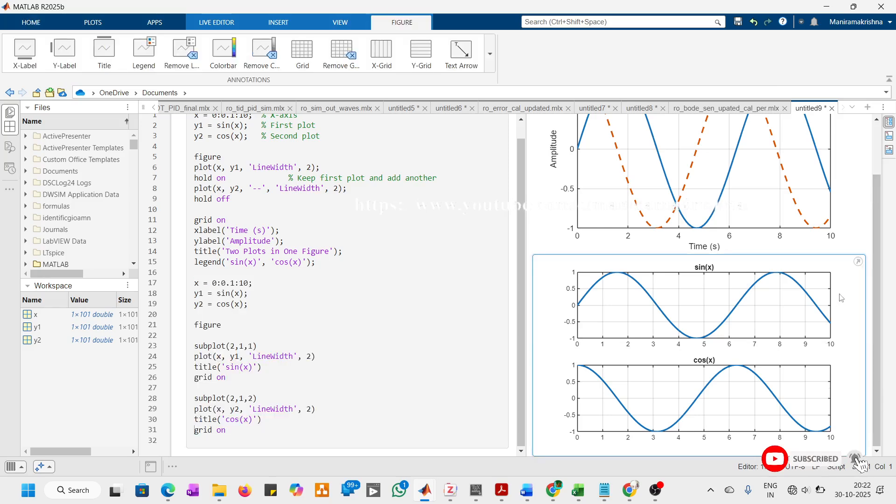
{"action": "left_click", "coordinate": [857, 264]}
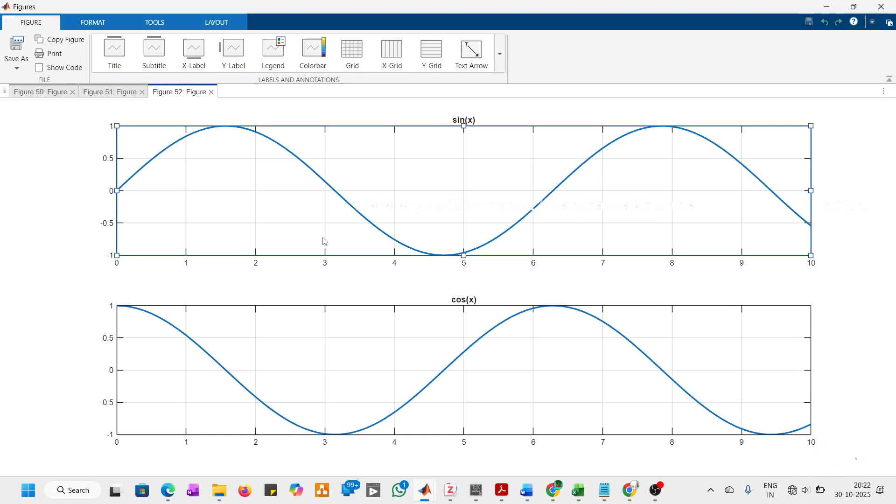
{"action": "left_click", "coordinate": [826, 5]}
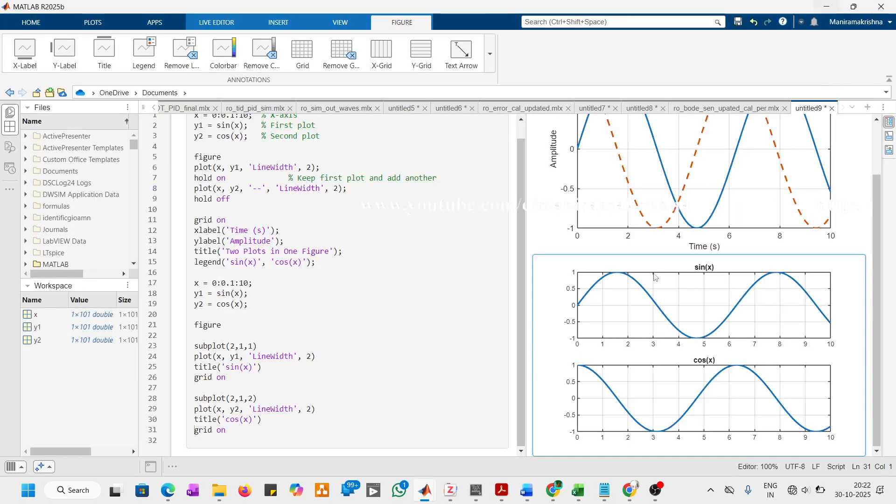
Step: Set the first argument of both subplot calls to 1, giving subplot(1,1,1) and subplot(1,1,2), and run the script
{"action": "left_click", "coordinate": [234, 345]}
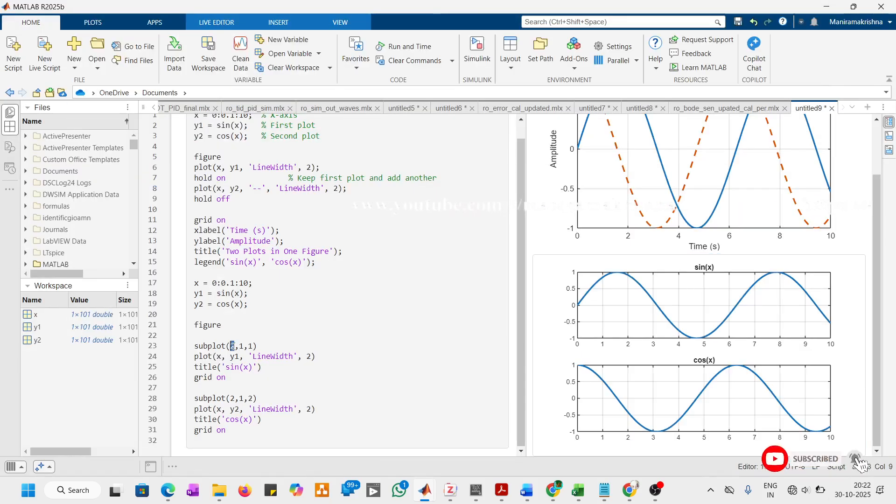
{"action": "type", "text": "1"}
{"action": "key", "text": "Down"}
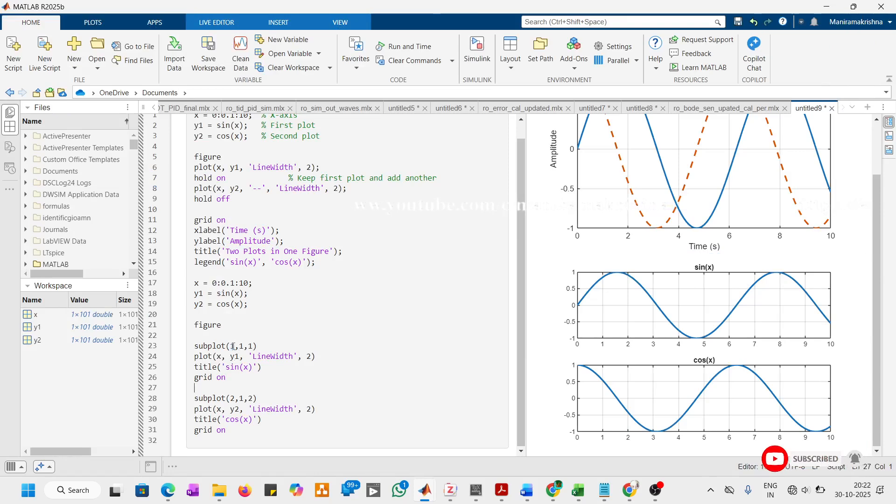
{"action": "left_click", "coordinate": [234, 398]}
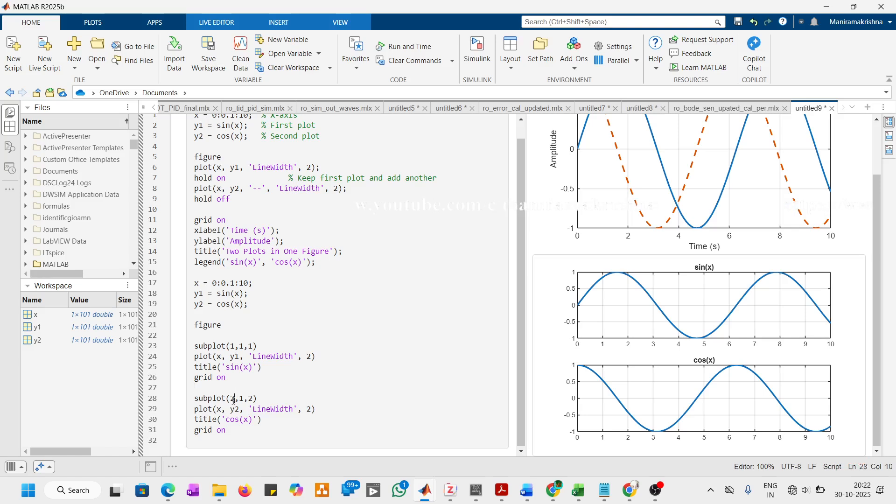
{"action": "key", "text": "shift+Left"}
{"action": "type", "text": "1"}
{"action": "key", "text": "Right"}
{"action": "key", "text": "Right"}
{"action": "key", "text": "Right"}
{"action": "key", "text": "Right"}
{"action": "key", "text": "Right"}
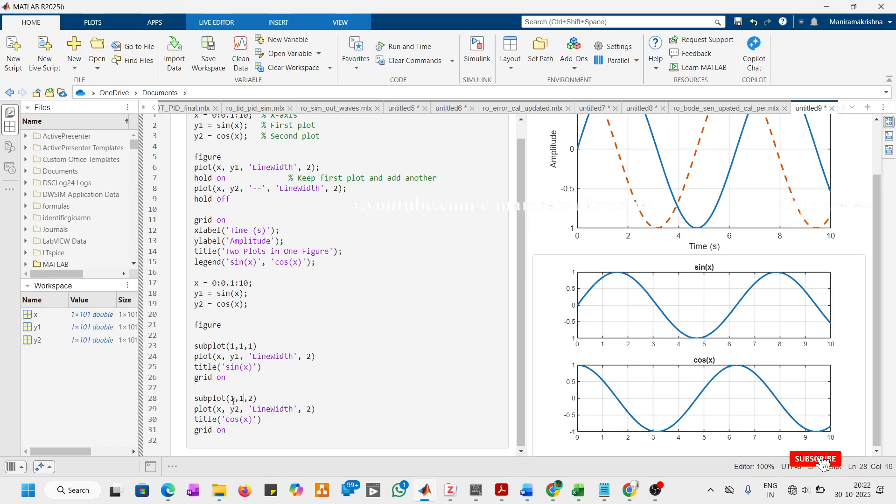
{"action": "key", "text": "F5"}
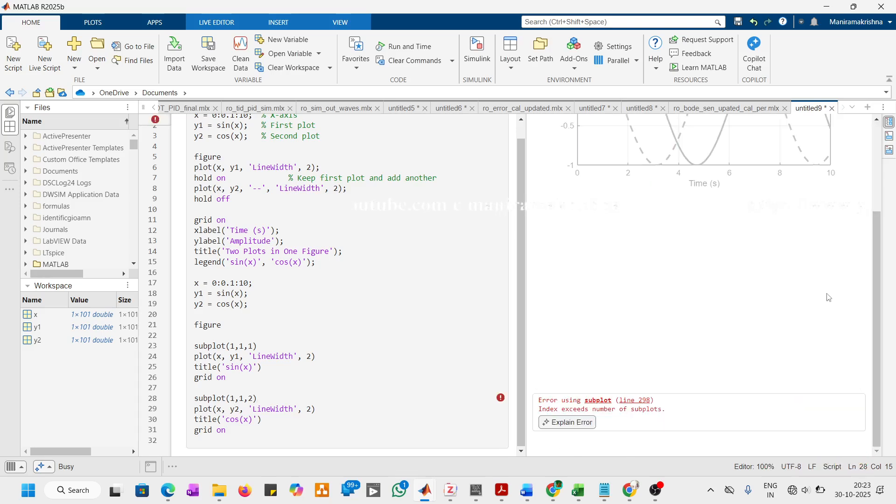
Step: Change the subplot calls to subplot(1,2,1) and subplot(1,2,2) and rerun the script
{"action": "left_click", "coordinate": [243, 345]}
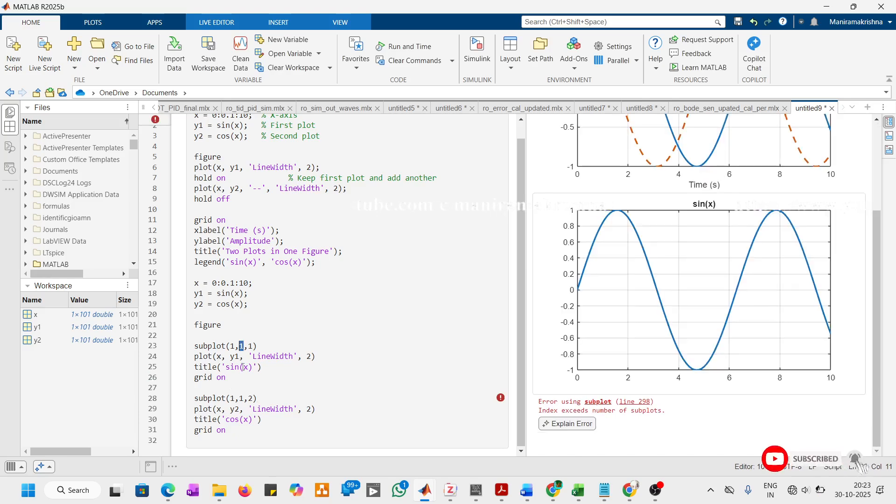
{"action": "key", "text": "BackSpace"}
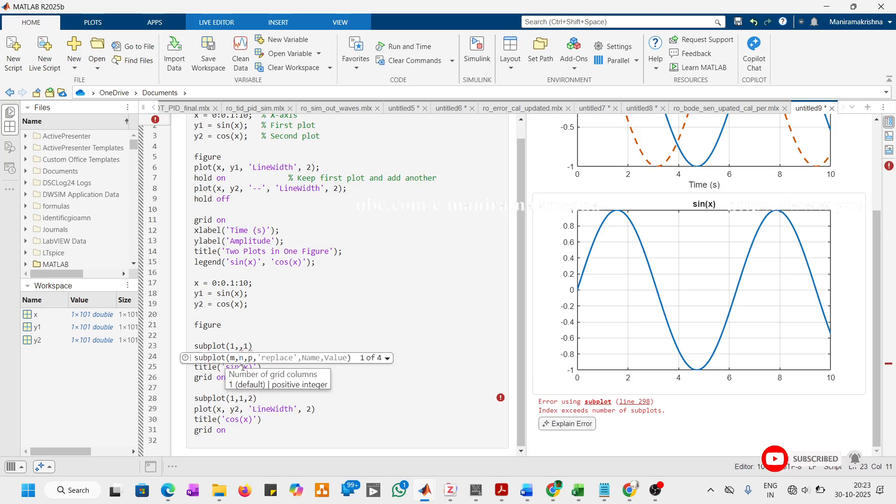
{"action": "type", "text": "2"}
{"action": "left_click", "coordinate": [307, 317]}
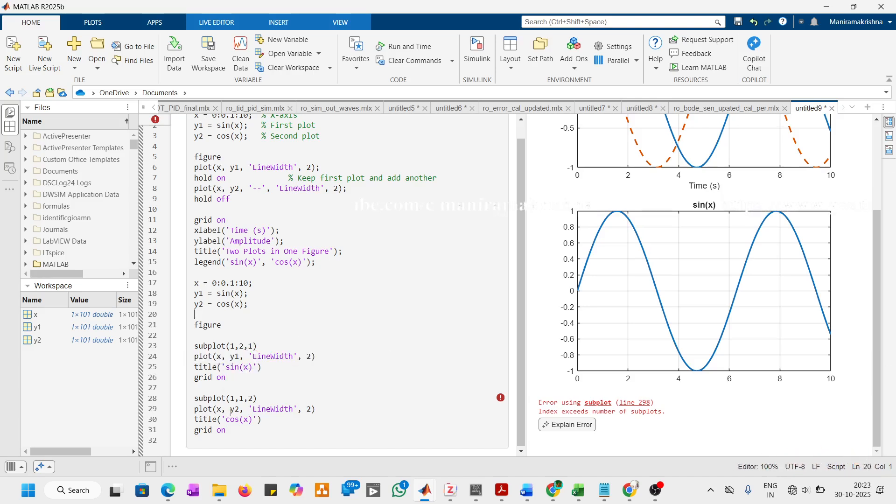
{"action": "double_click", "coordinate": [242, 398]}
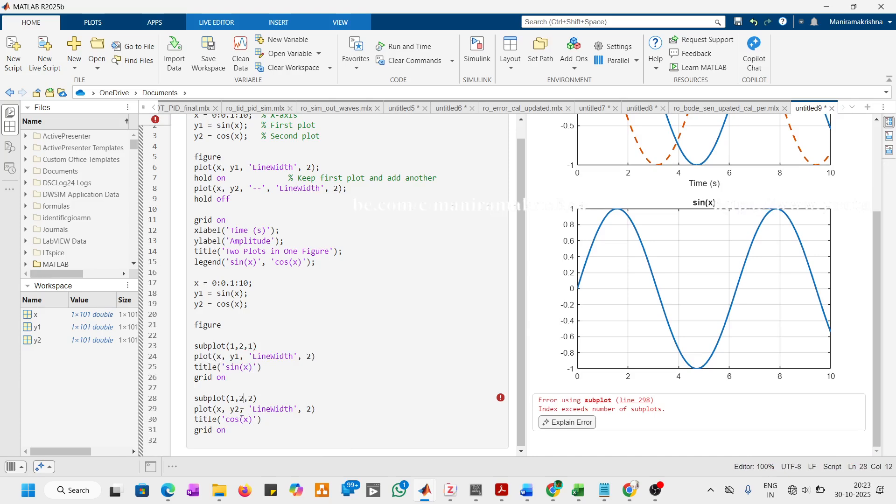
{"action": "type", "text": "2"}
{"action": "left_click", "coordinate": [378, 328]}
{"action": "key", "text": "F5"}
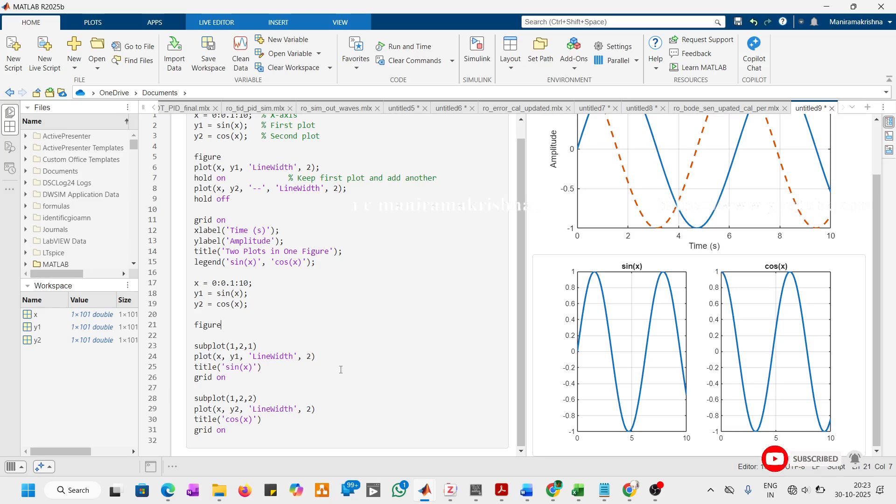
Step: Open the side-by-side sin(x) and cos(x) output in its own figure window and switch to the stacked subplot figure
{"action": "left_click", "coordinate": [811, 330]}
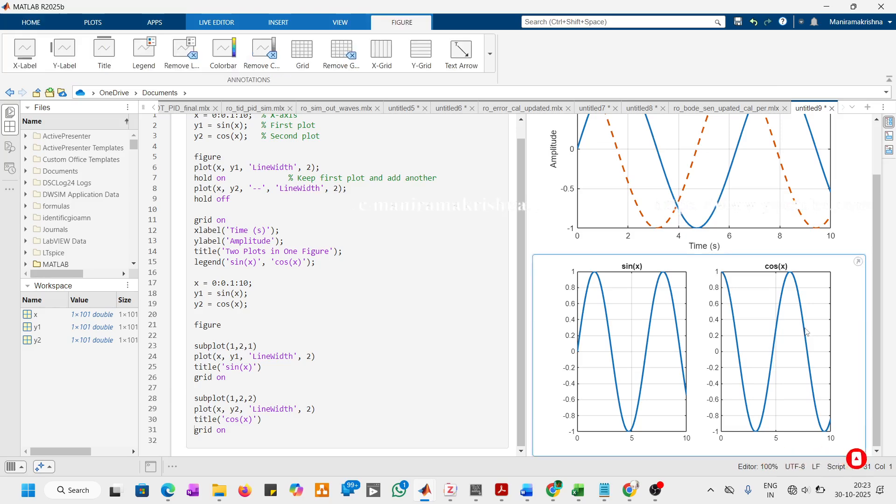
{"action": "left_click", "coordinate": [860, 264]}
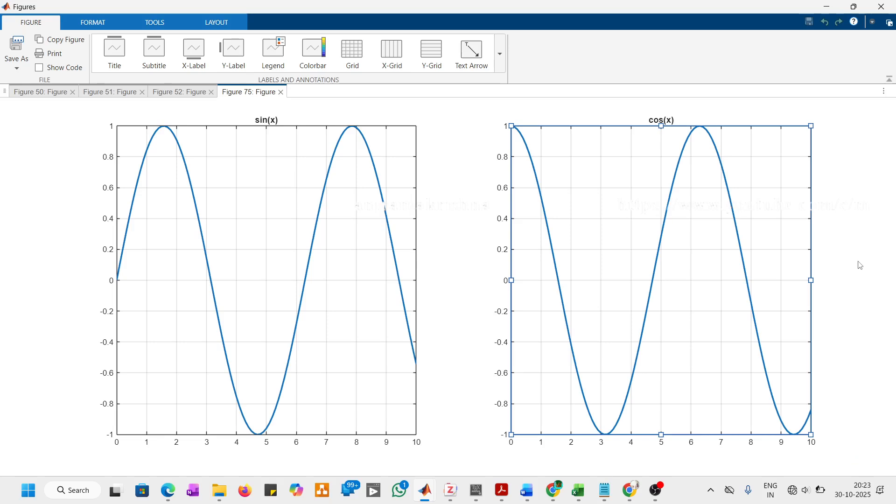
{"action": "left_click", "coordinate": [174, 92]}
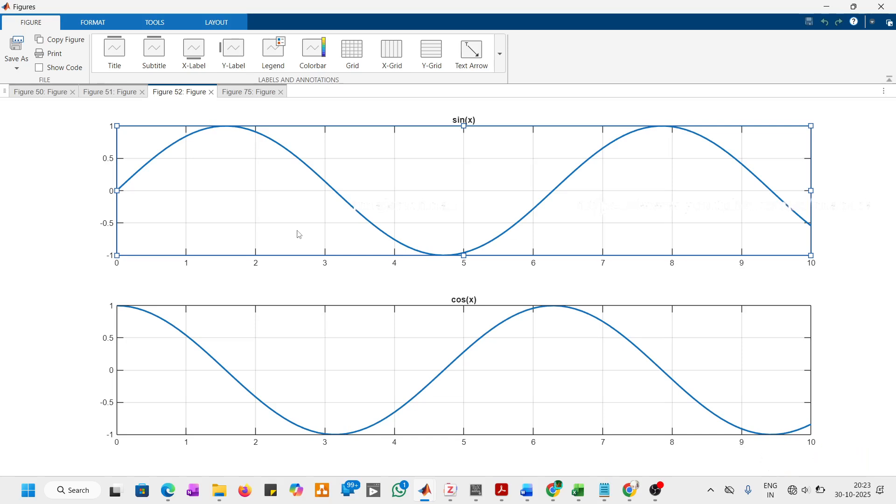
Step: Add a colorbar to both the sin(x) and cos(x) axes of the stacked subplot figure
{"action": "left_click", "coordinate": [501, 65]}
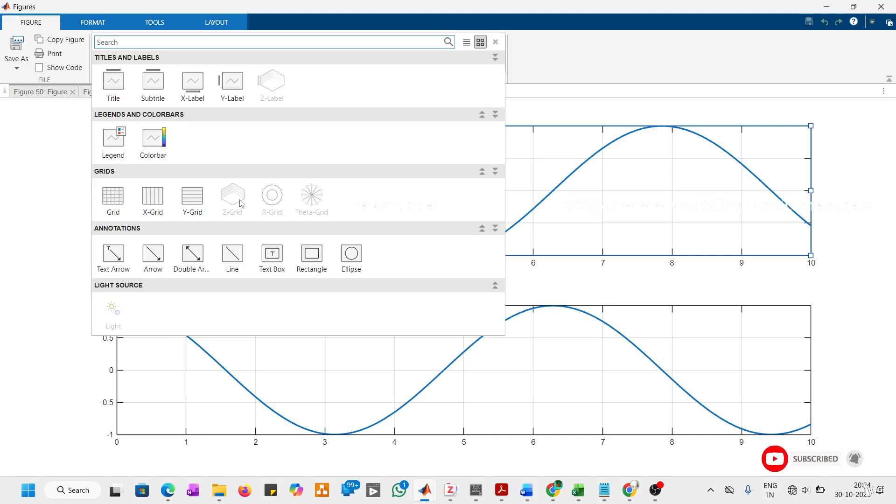
{"action": "left_click", "coordinate": [161, 134]}
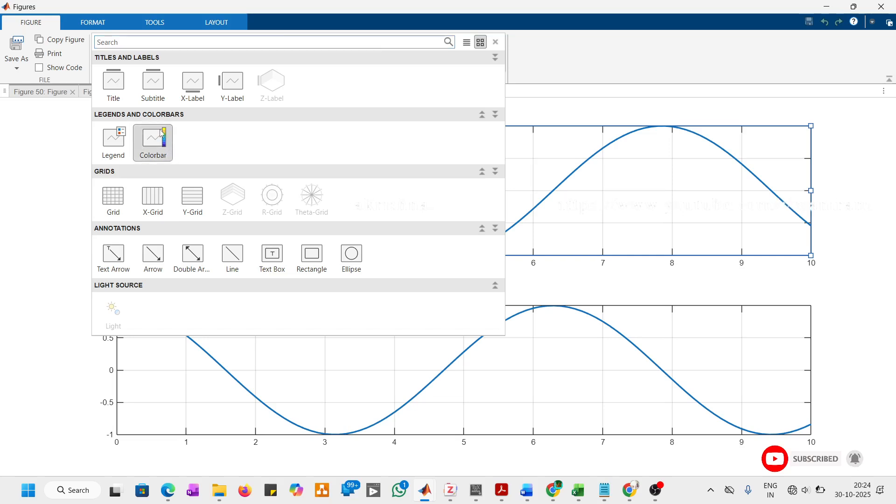
{"action": "left_click", "coordinate": [312, 55]}
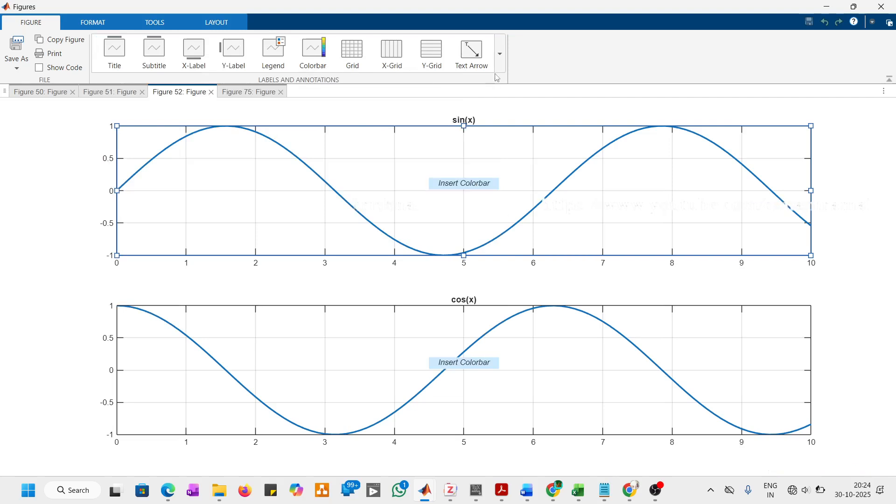
{"action": "left_click", "coordinate": [462, 182]}
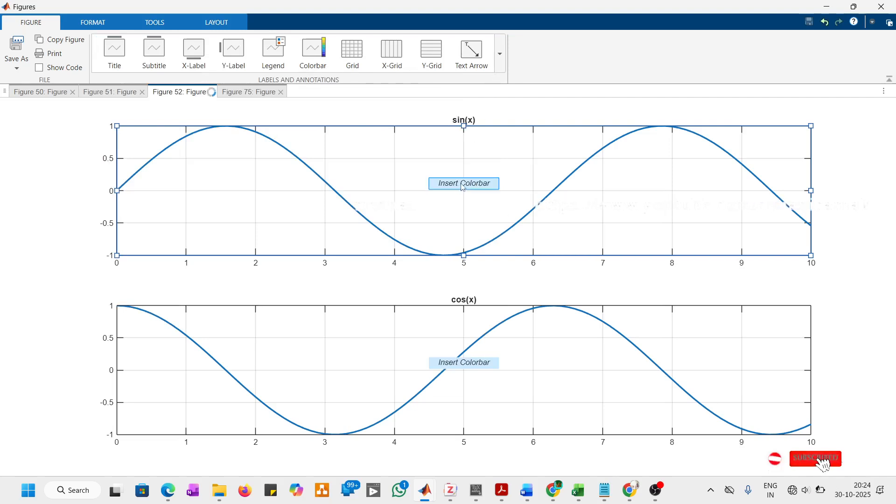
{"action": "left_click", "coordinate": [475, 367]}
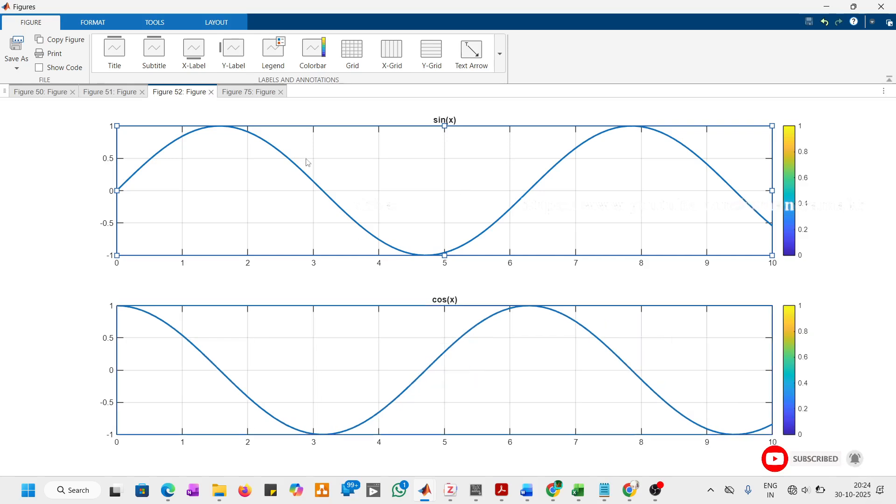
Step: Add a legend to both the sin(x) and cos(x) axes and look over the other available annotations
{"action": "left_click", "coordinate": [287, 61]}
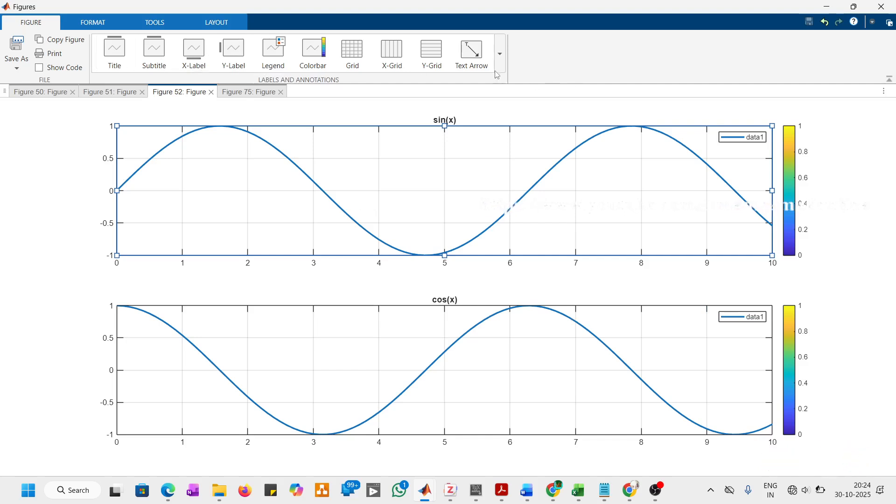
{"action": "left_click", "coordinate": [500, 54]}
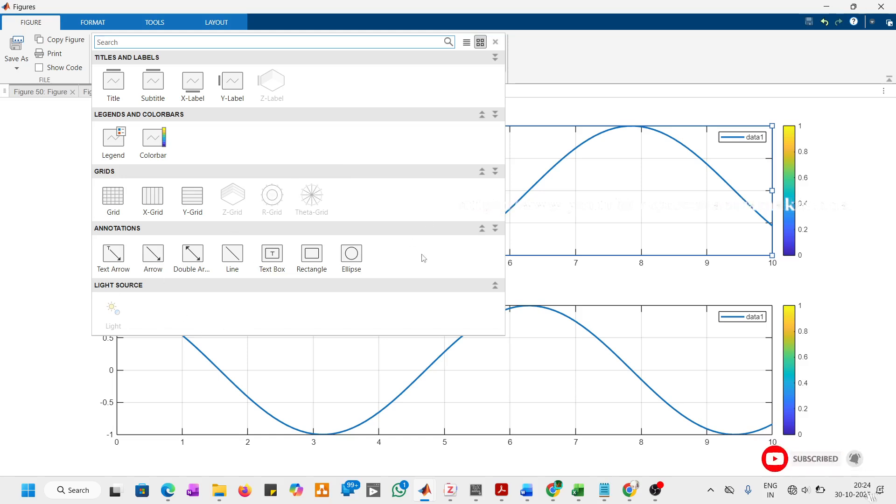
{"action": "left_click", "coordinate": [558, 69]}
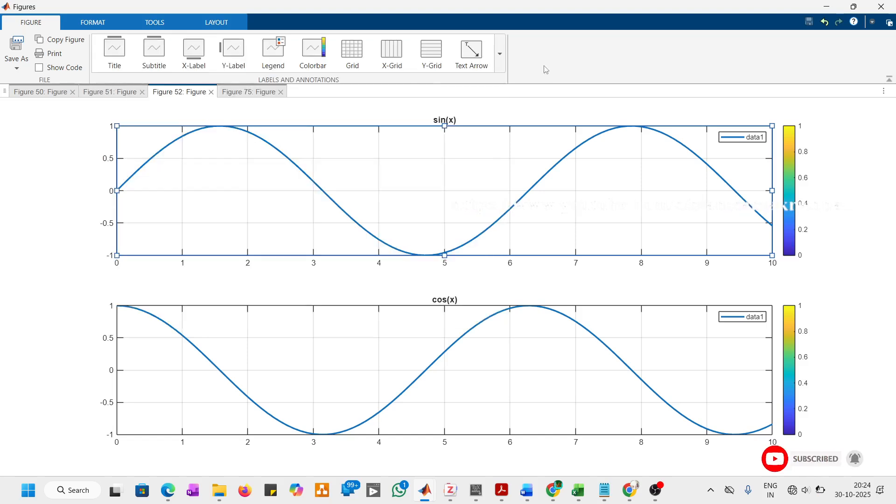
Step: Set the line width of the sin(x) axes to 1 and of the sin(x) curve to 1.5
{"action": "left_click", "coordinate": [93, 22]}
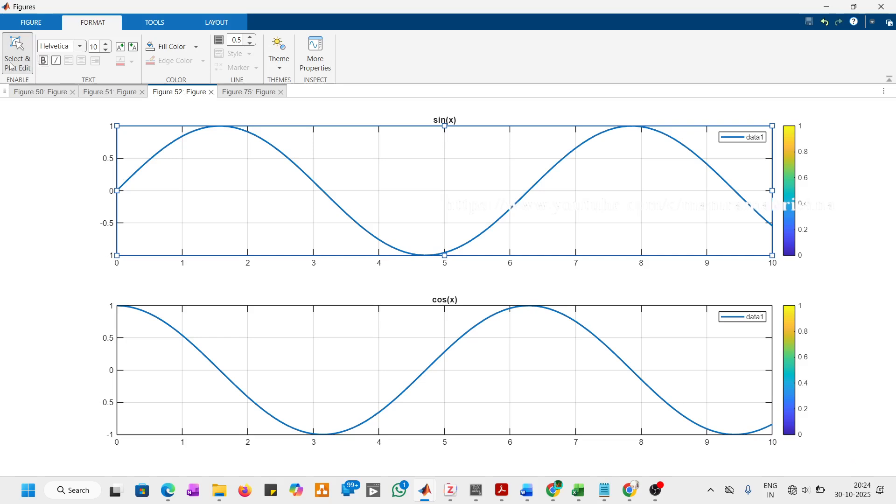
{"action": "left_click", "coordinate": [251, 40]}
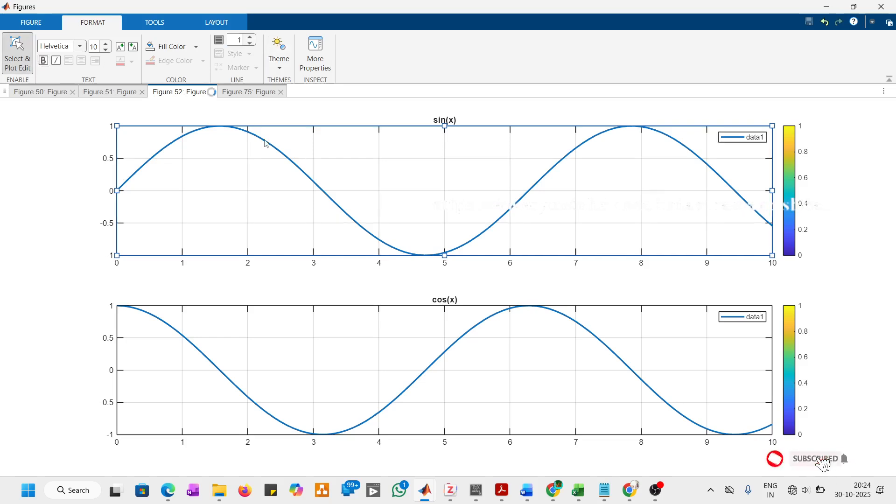
{"action": "left_click", "coordinate": [266, 144]}
{"action": "left_click", "coordinate": [252, 43]}
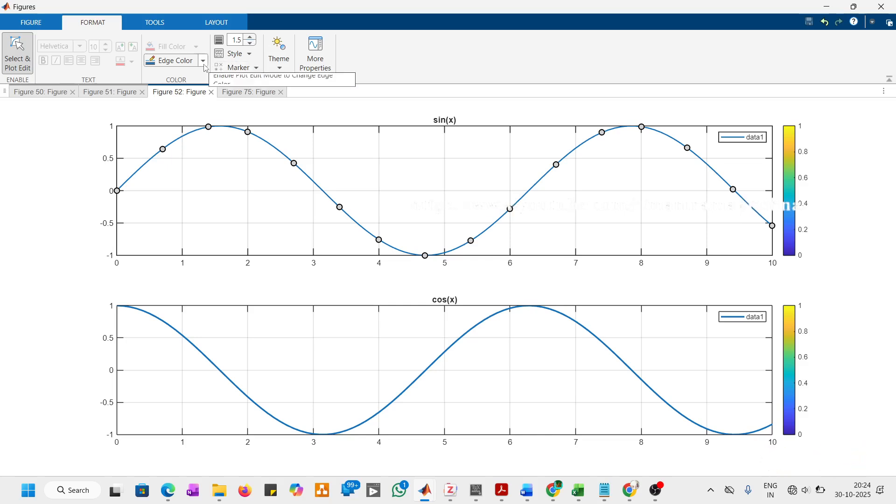
{"action": "left_click", "coordinate": [281, 71]}
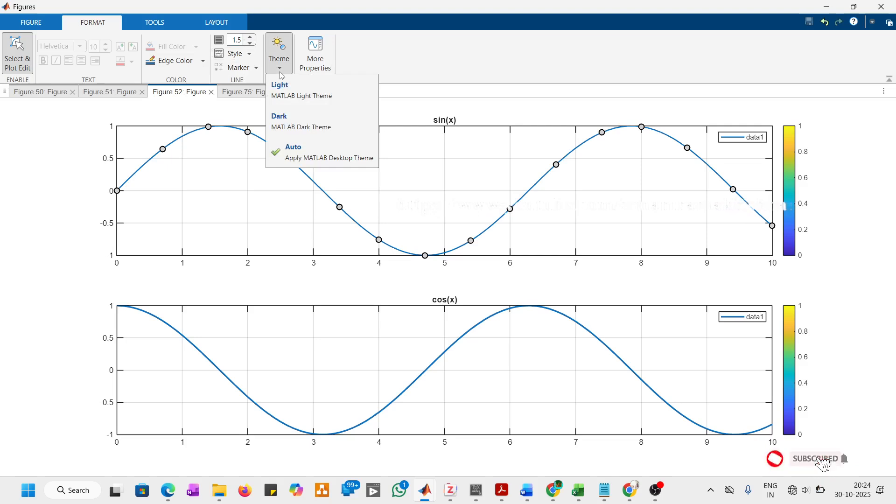
{"action": "left_click", "coordinate": [455, 67]}
Step: Arrange all open figures in a tiled display, comparing it once with the tabbed display
{"action": "left_click", "coordinate": [154, 23]}
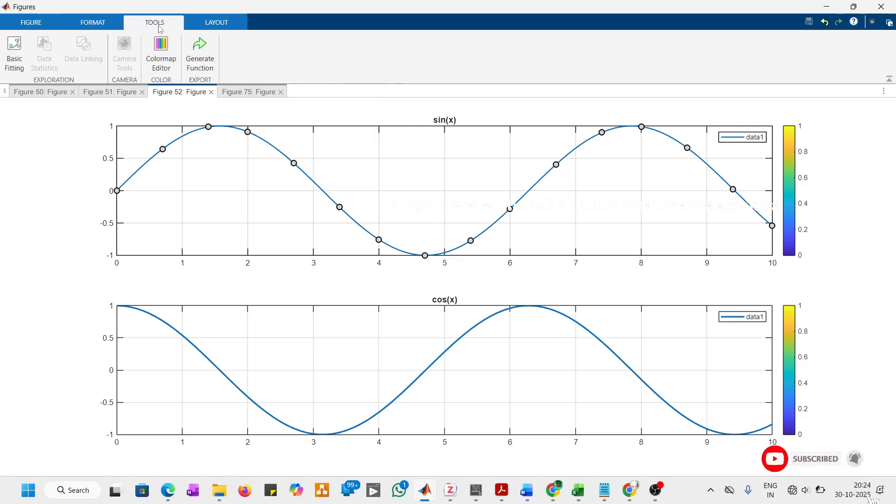
{"action": "left_click", "coordinate": [208, 27]}
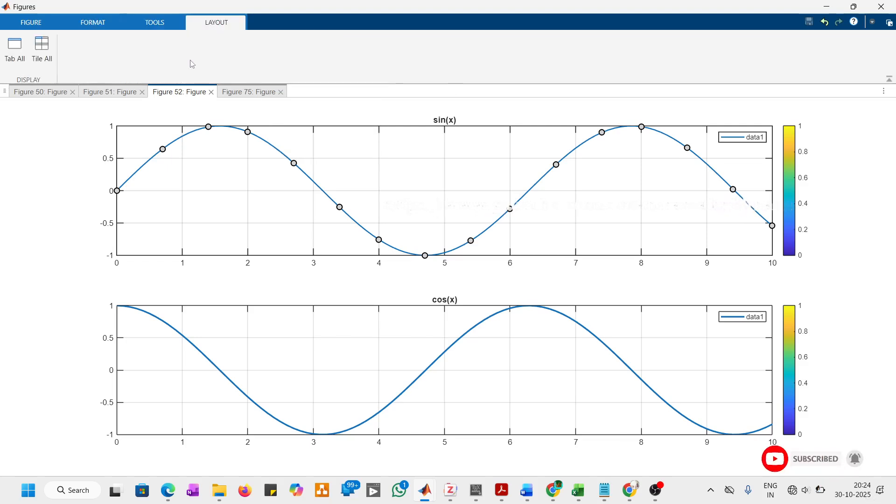
{"action": "left_click", "coordinate": [42, 54]}
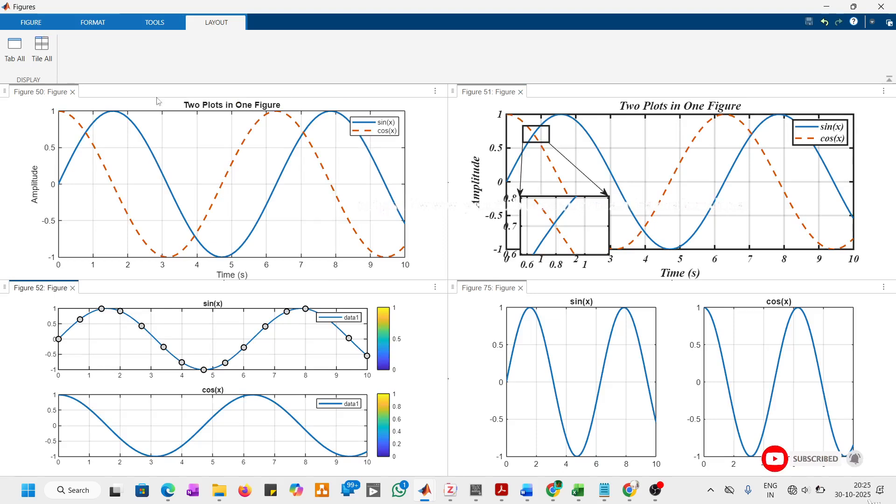
{"action": "left_click", "coordinate": [21, 57]}
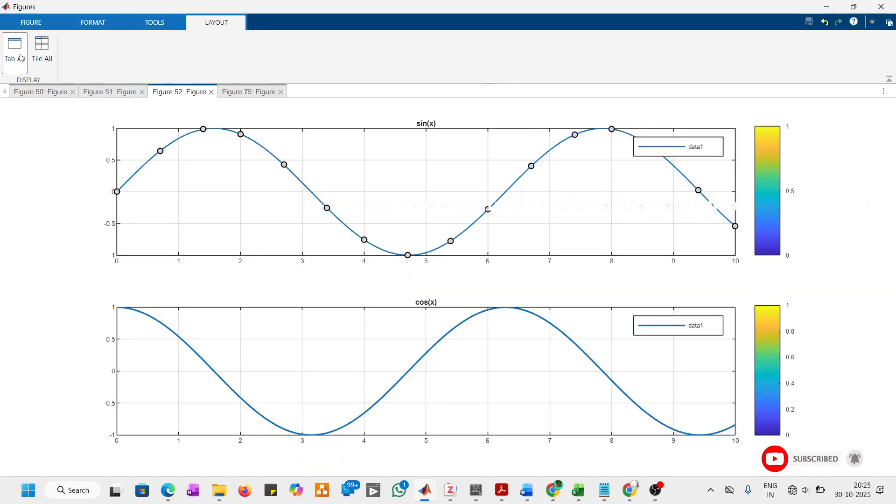
{"action": "left_click", "coordinate": [52, 65]}
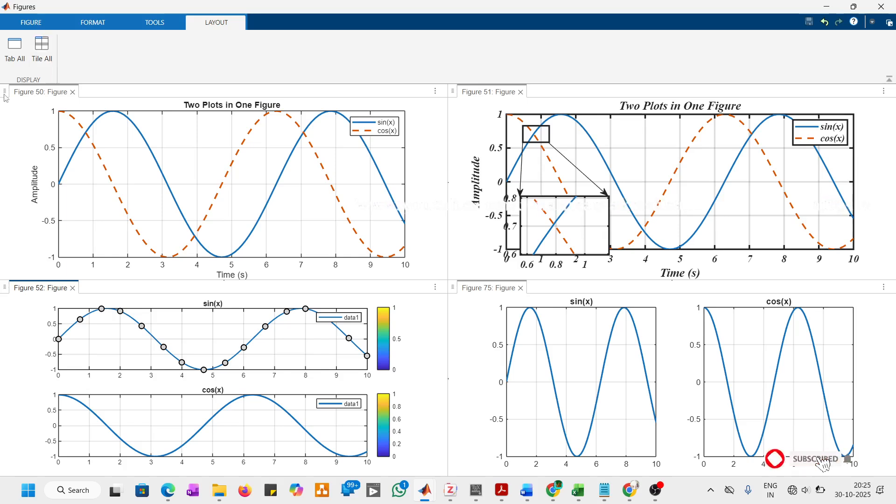
{"action": "left_click", "coordinate": [21, 24]}
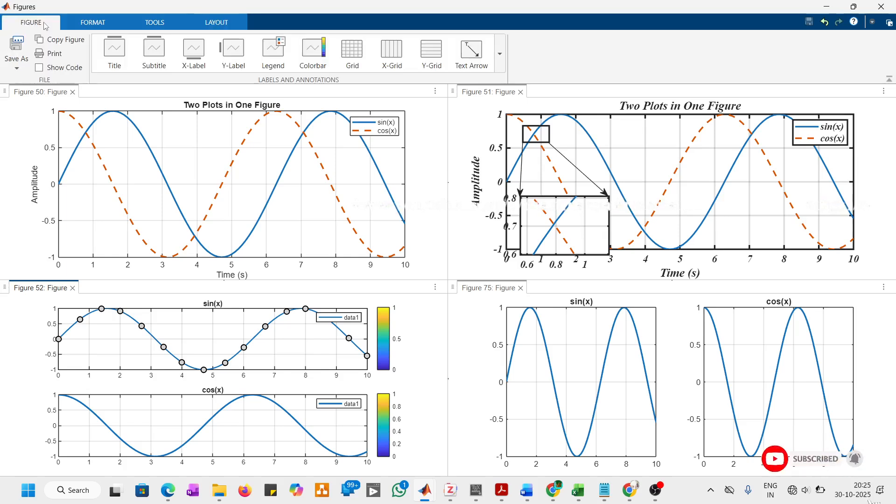